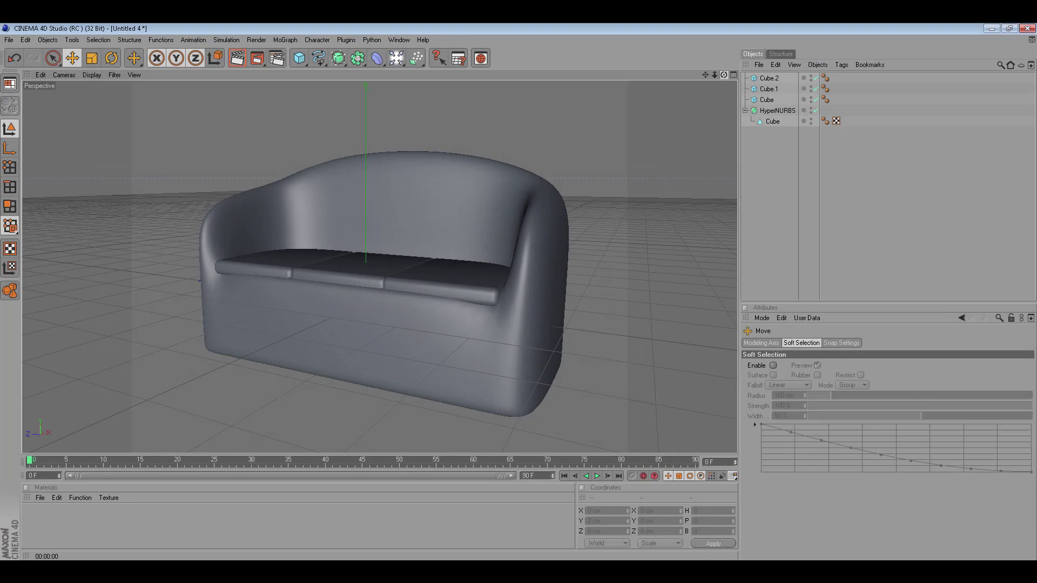
- Orbit the view around the finished sofa model
alt+drag(487, 284, 325, 284)
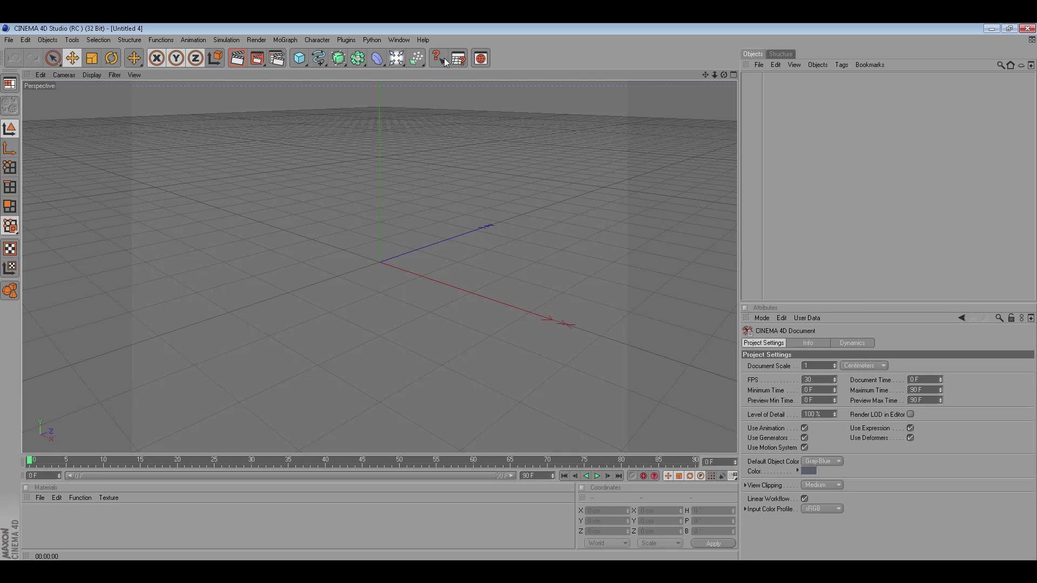
- Add a cube, make it editable, and switch to Polygons mode
click(300, 57)
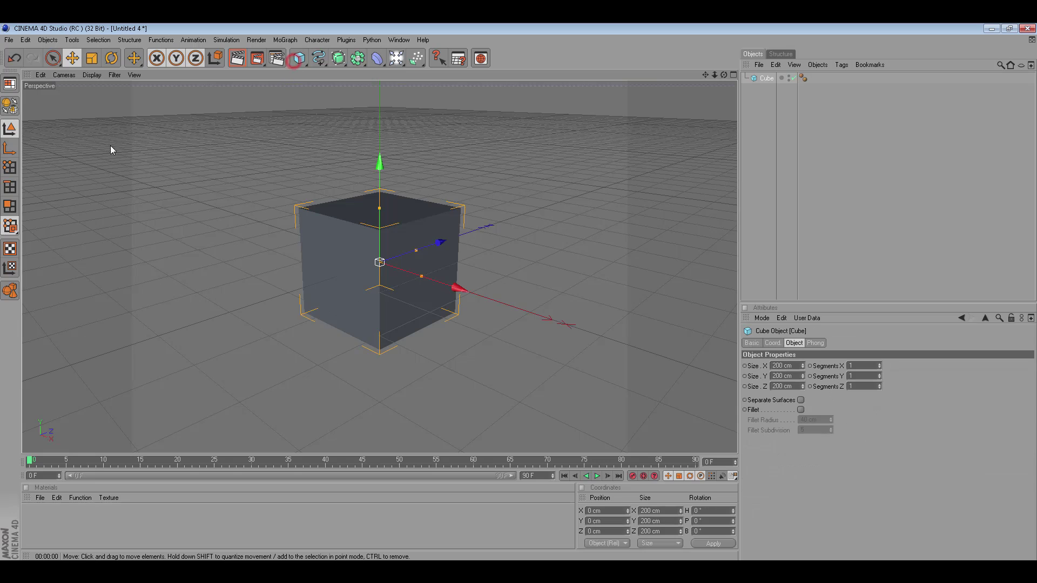
click(9, 104)
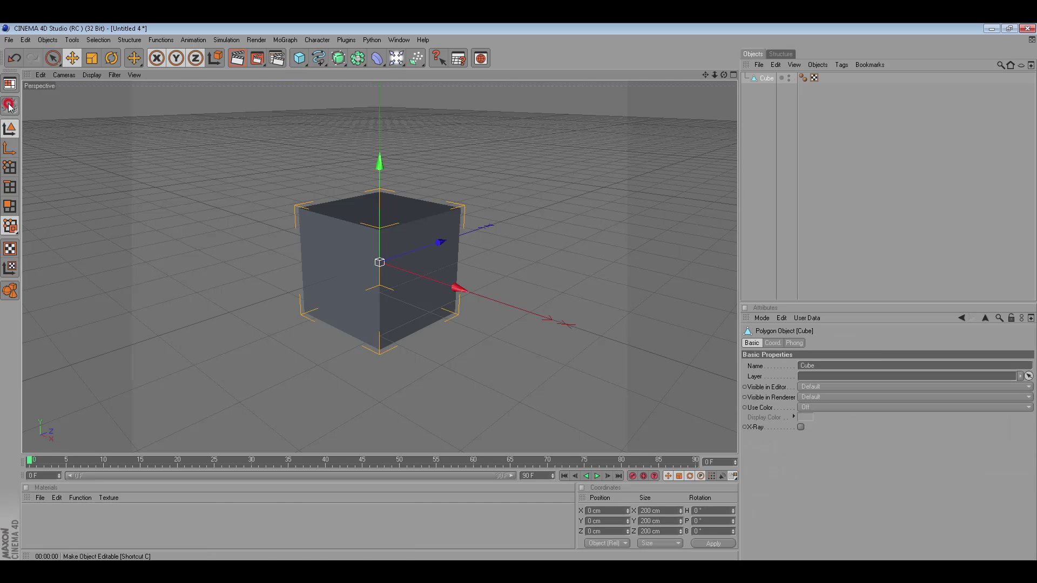
click(10, 206)
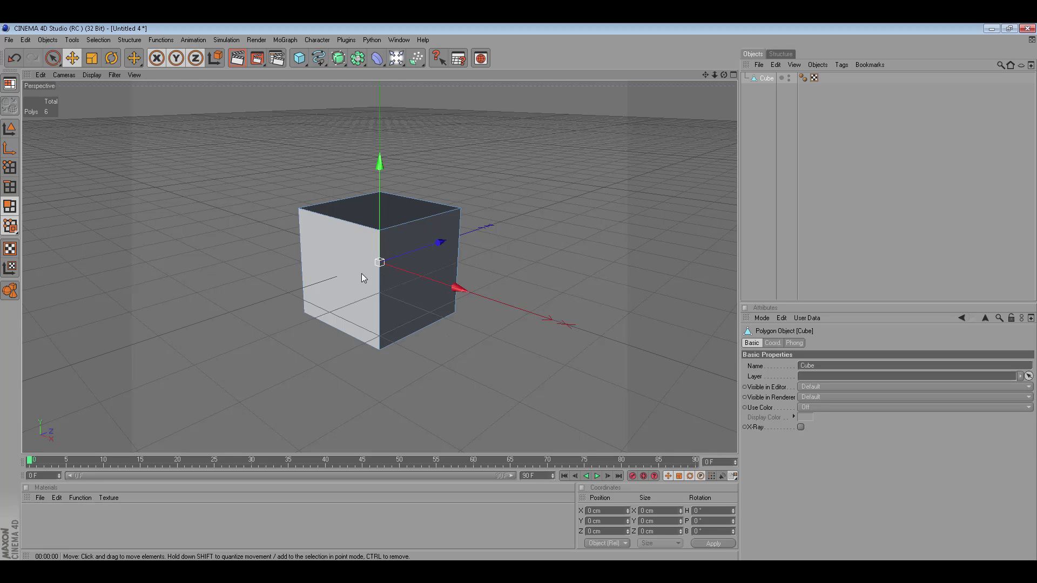
- Select the cube's left face together with its opposite face
click(361, 273)
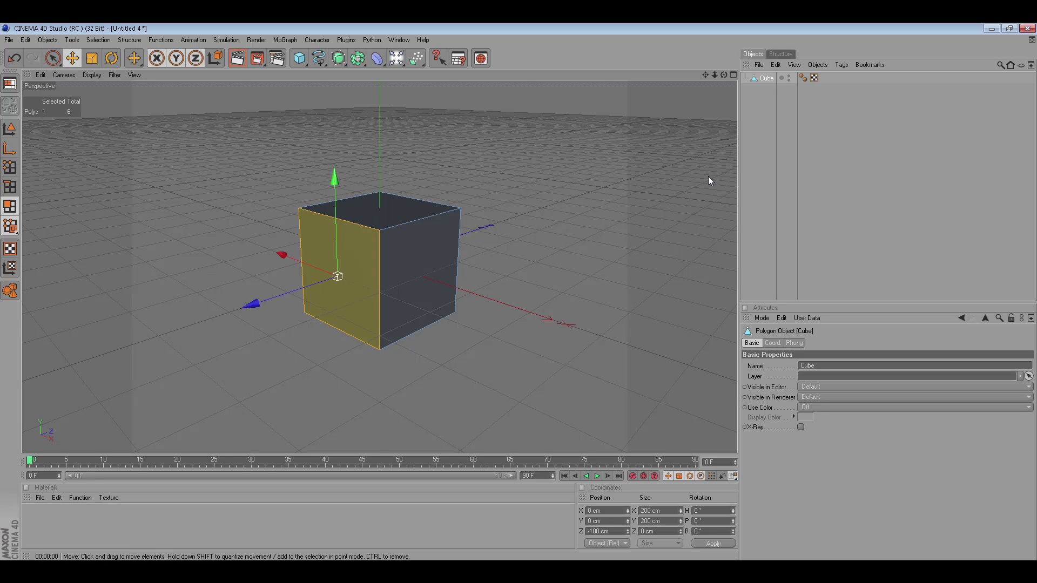
drag(724, 75, 664, 105)
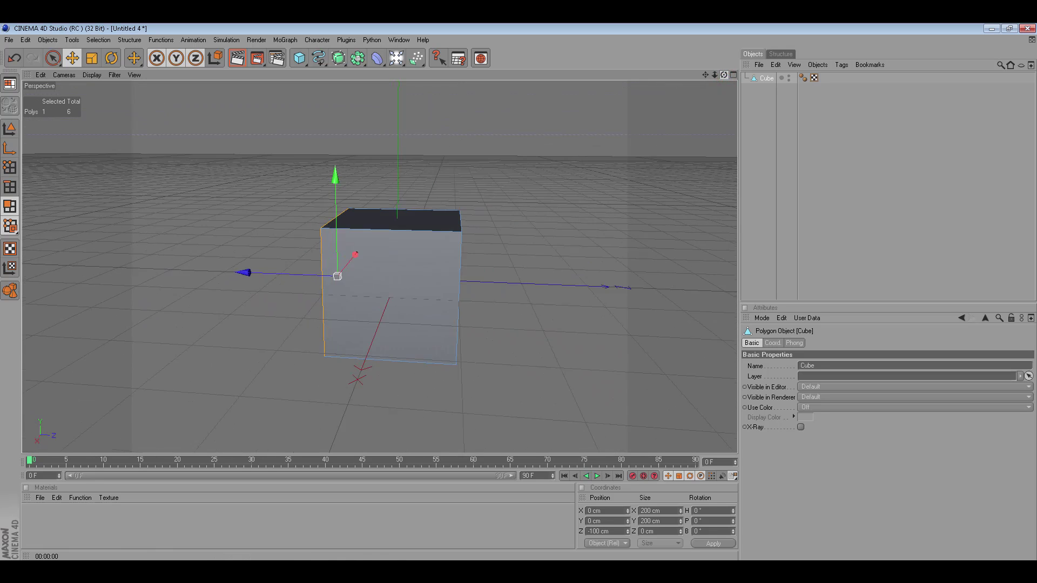
drag(724, 75, 706, 82)
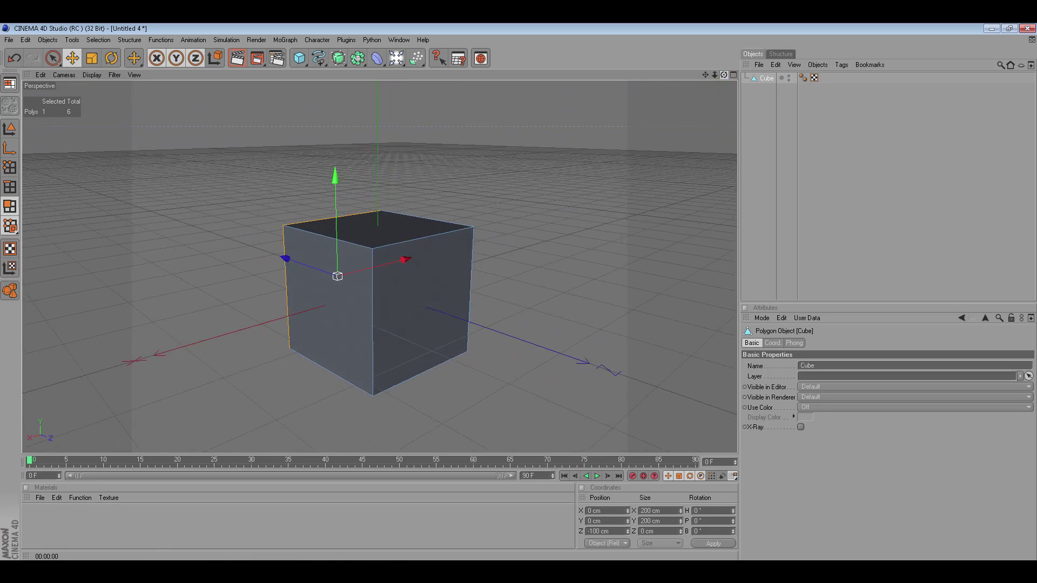
shift+click(418, 312)
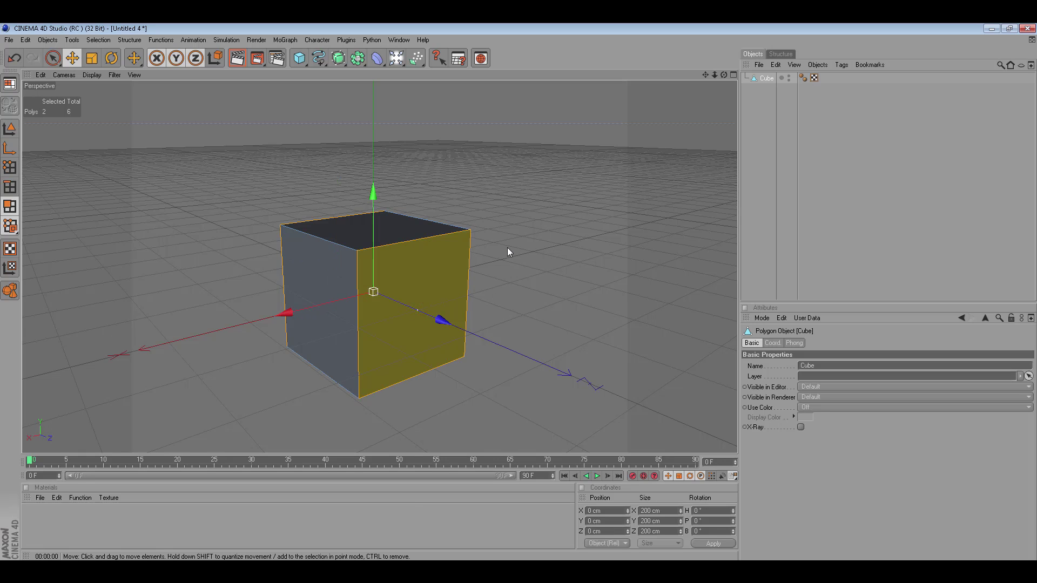
- Extrude both opposite end faces outward twice, lengthening the cube into a segmented box
right_click(516, 208)
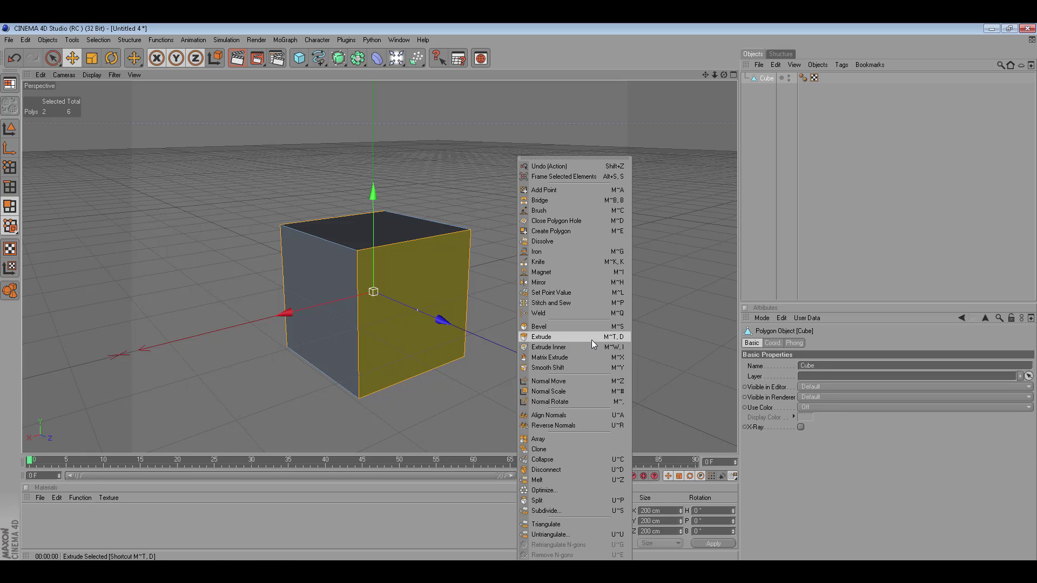
click(591, 340)
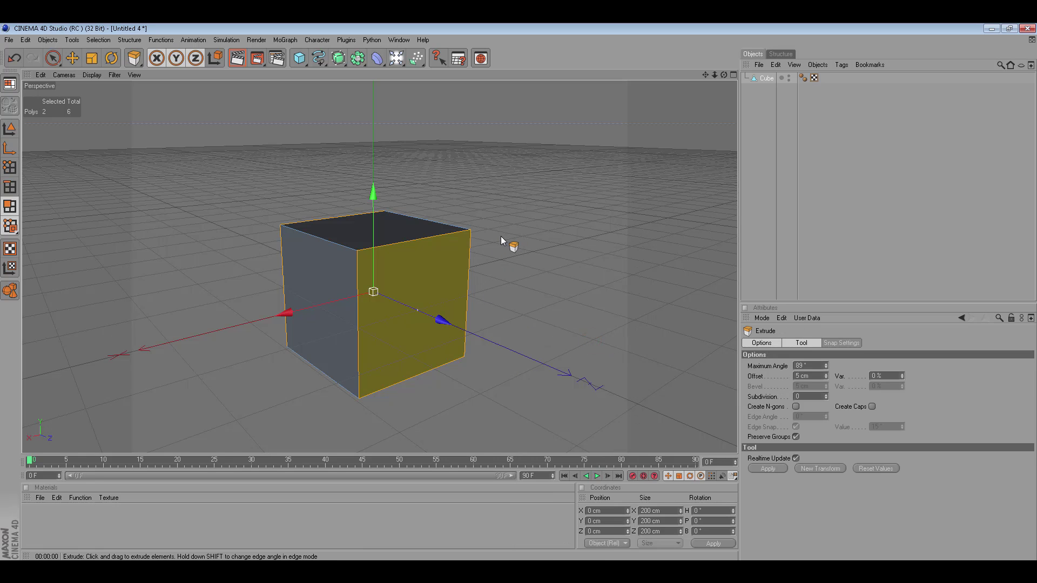
drag(501, 239, 502, 347)
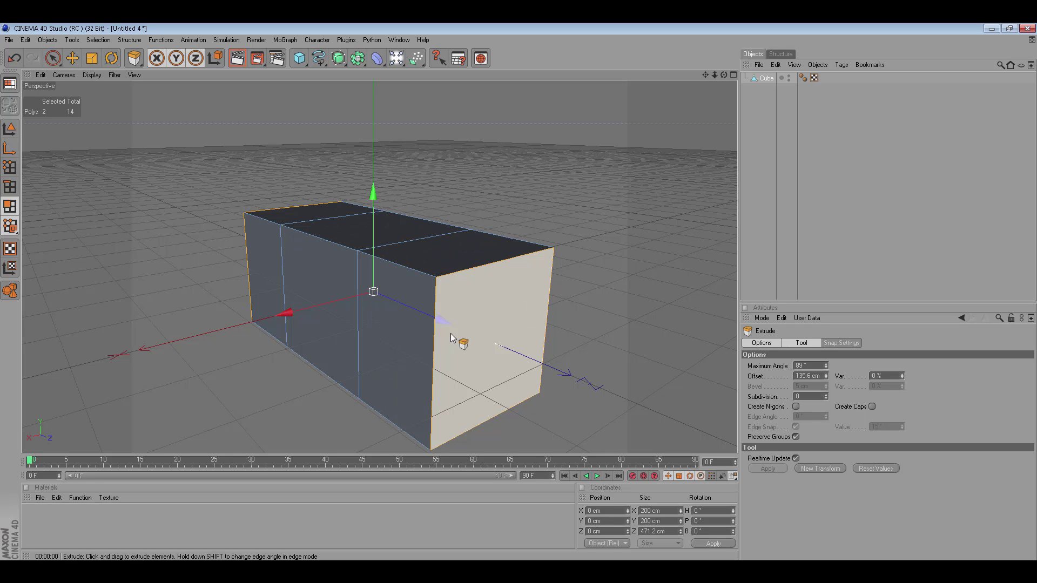
click(503, 263)
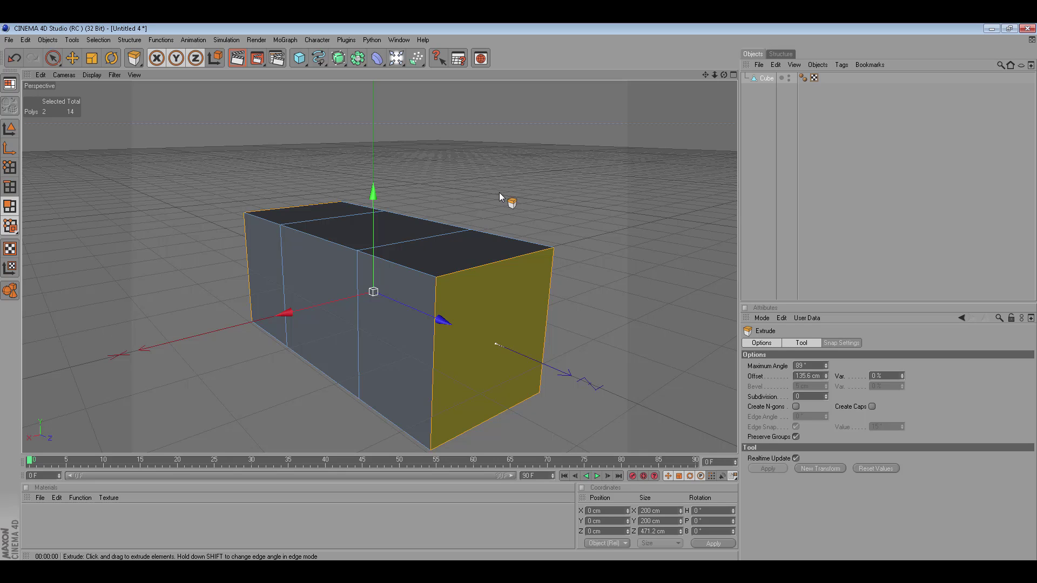
drag(486, 197, 535, 191)
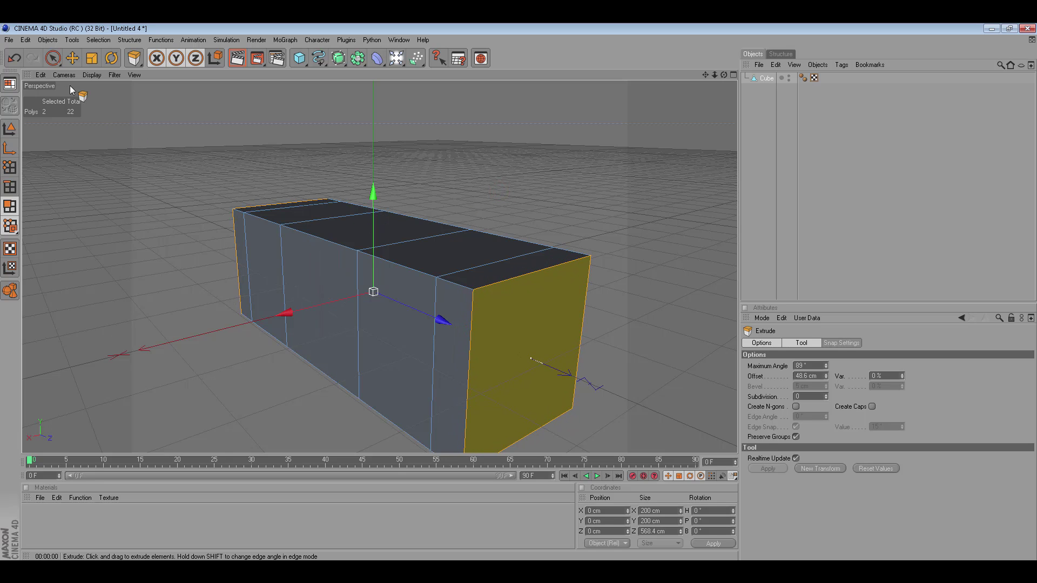
- Paint-select the five faces on one long side and extrude them outward
click(52, 59)
click(169, 279)
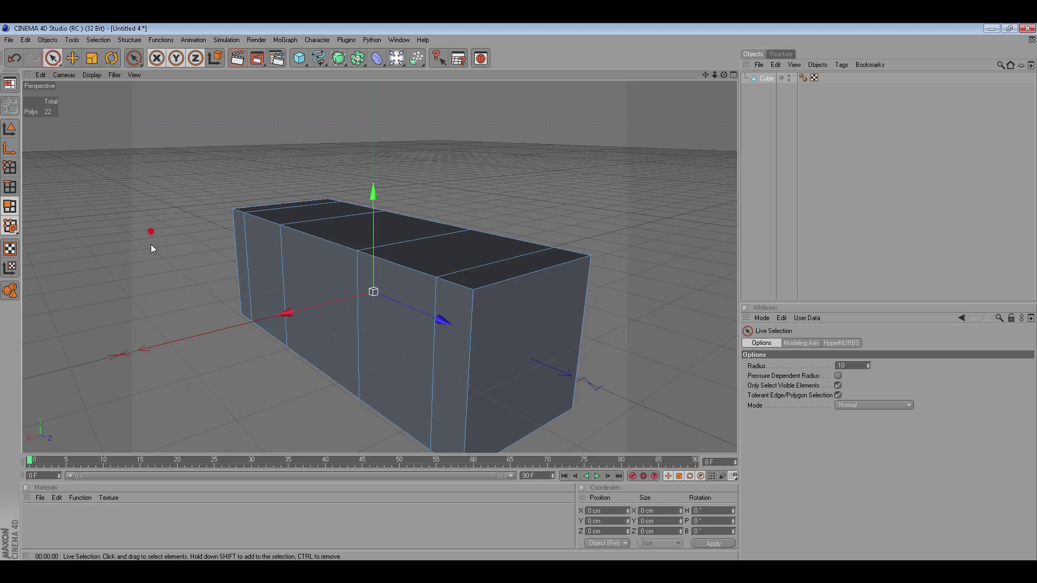
drag(185, 232, 439, 349)
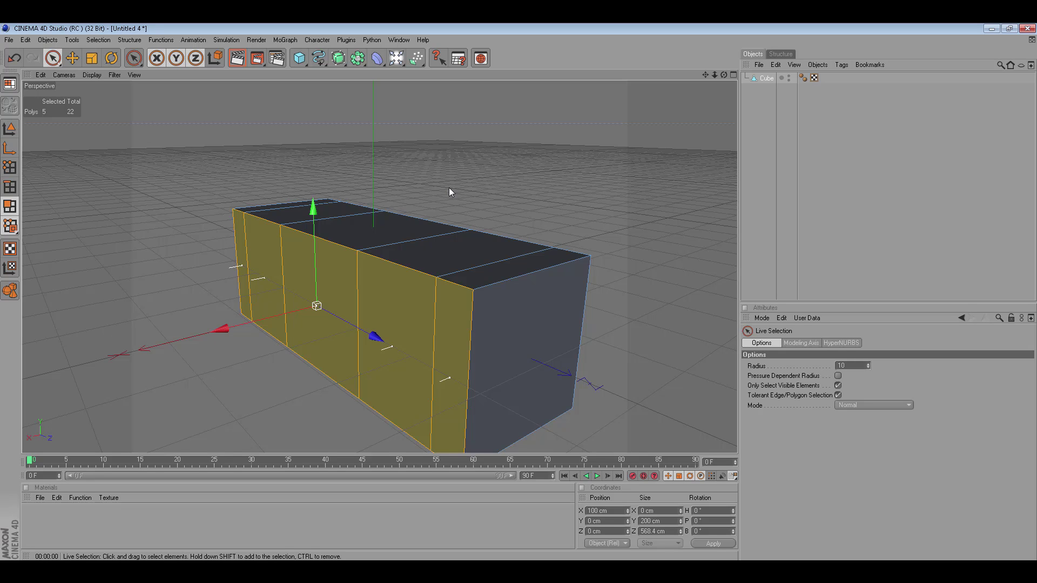
key(m)
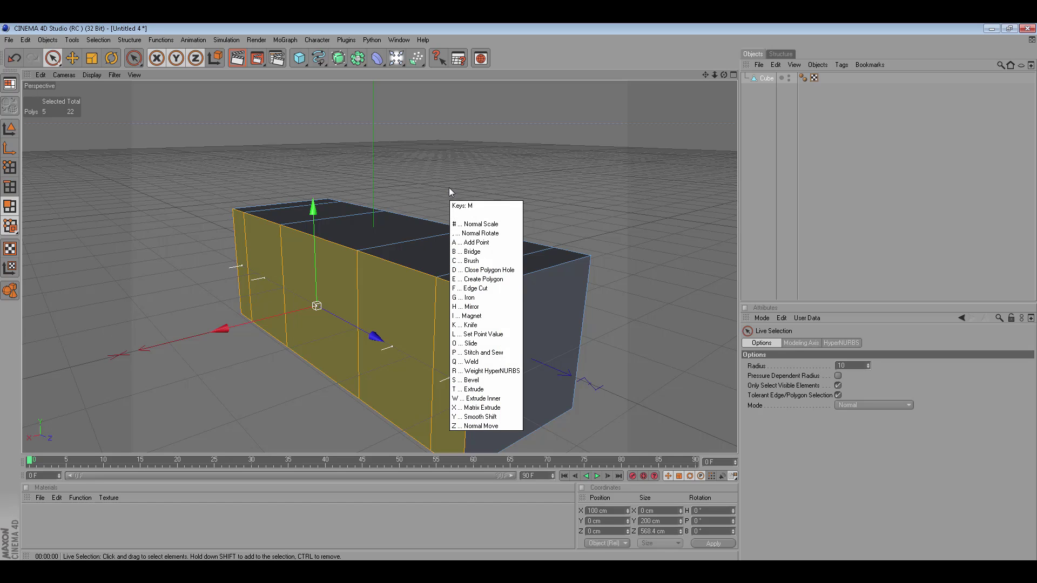
key(t)
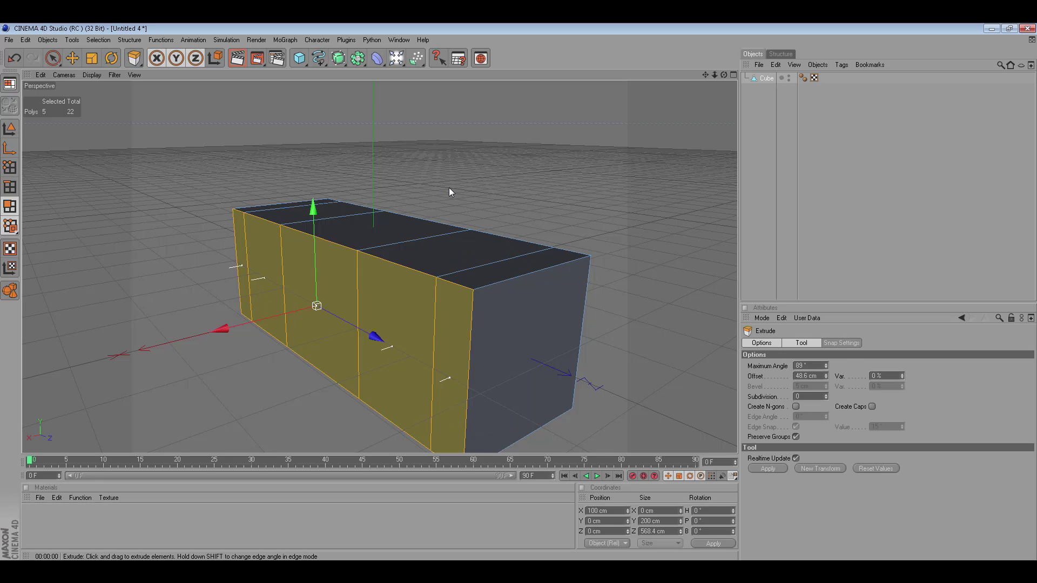
drag(422, 184, 349, 183)
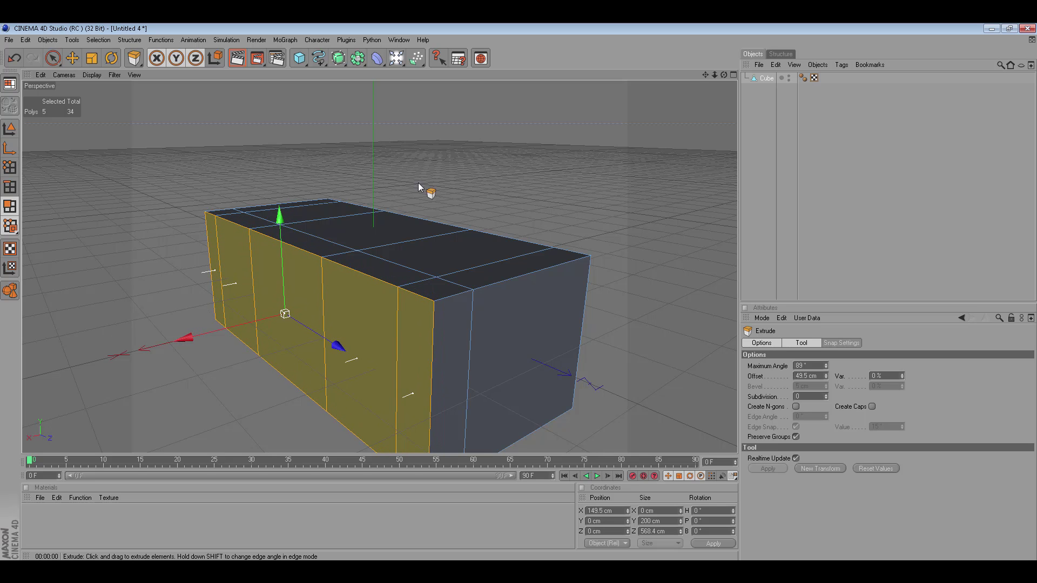
drag(723, 76, 435, 94)
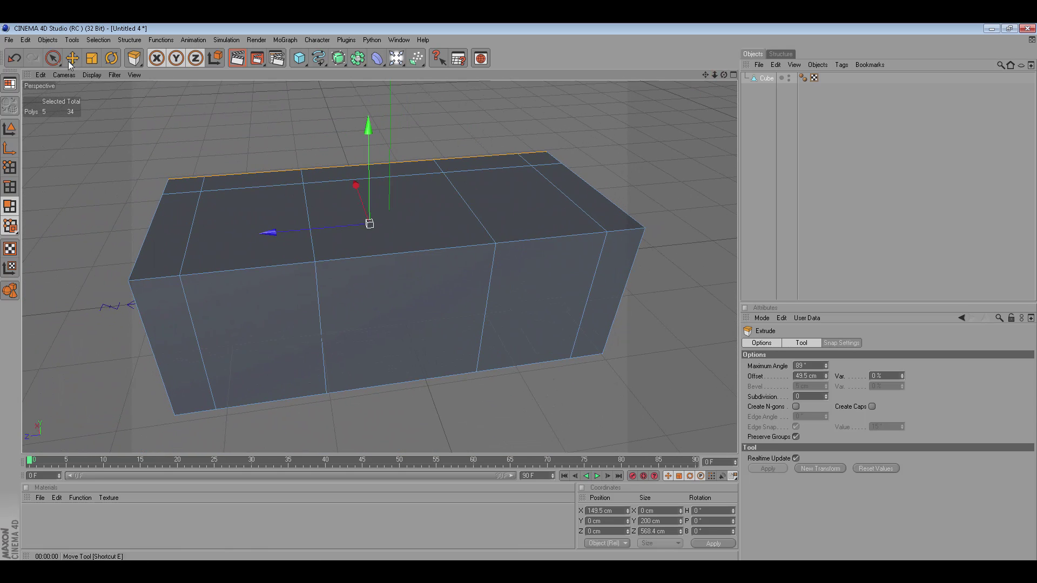
- Select all ten top faces and move them down along Y to flatten the box
click(52, 57)
mouse_move(96, 213)
mouse_down()
mouse_move(545, 151)
mouse_move(616, 207)
mouse_up()
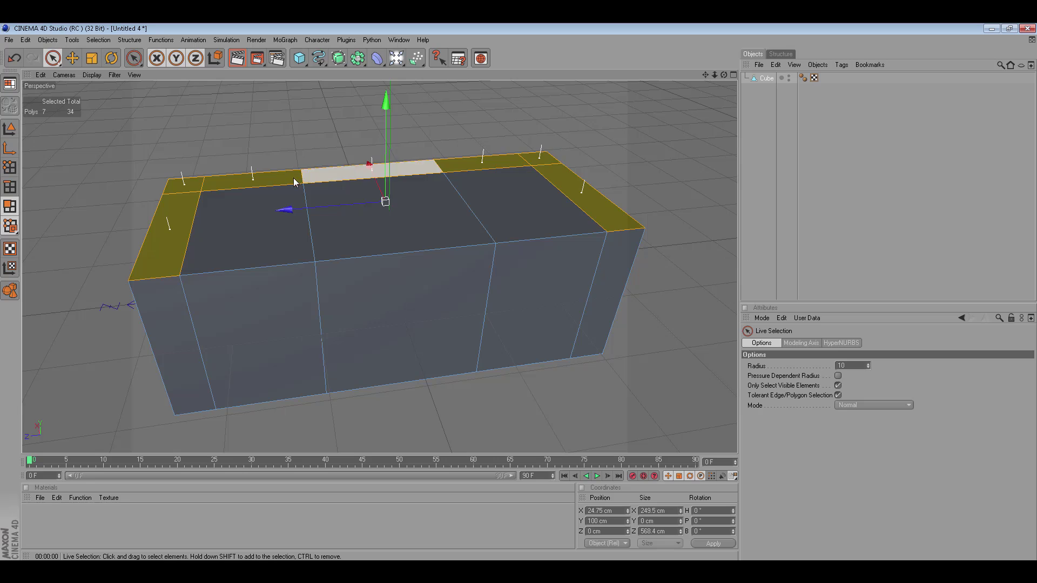
click(164, 171)
drag(554, 160, 354, 163)
key(ctrl+a)
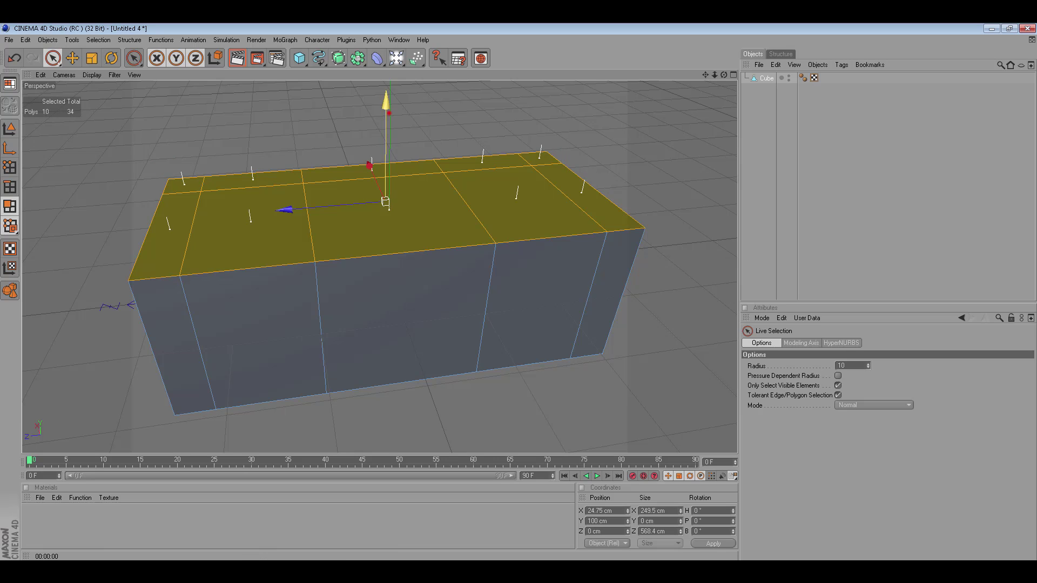
drag(385, 102, 387, 130)
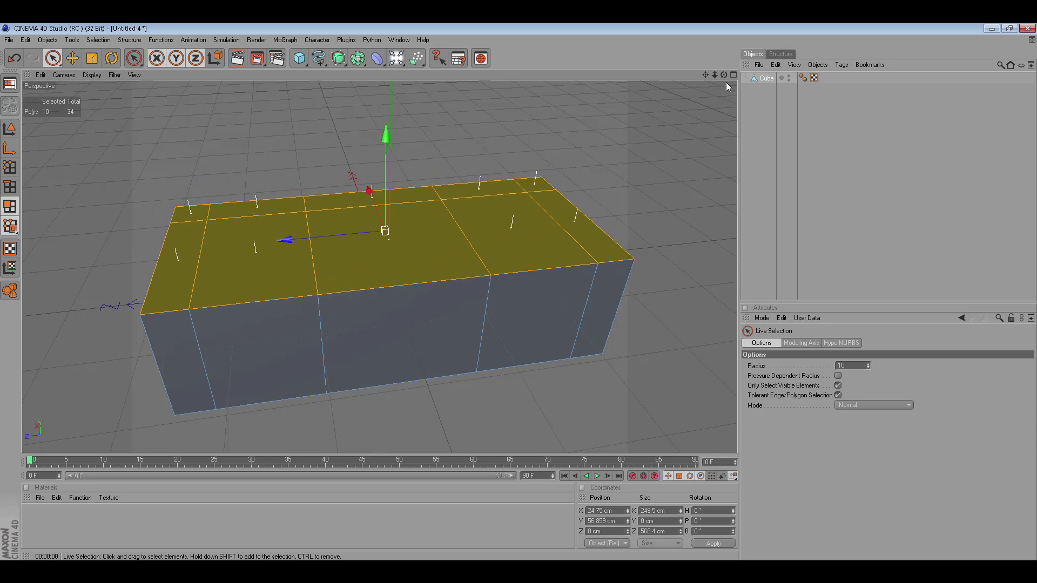
mouse_move(712, 92)
mouse_down()
mouse_move(723, 76)
mouse_move(622, 125)
mouse_up()
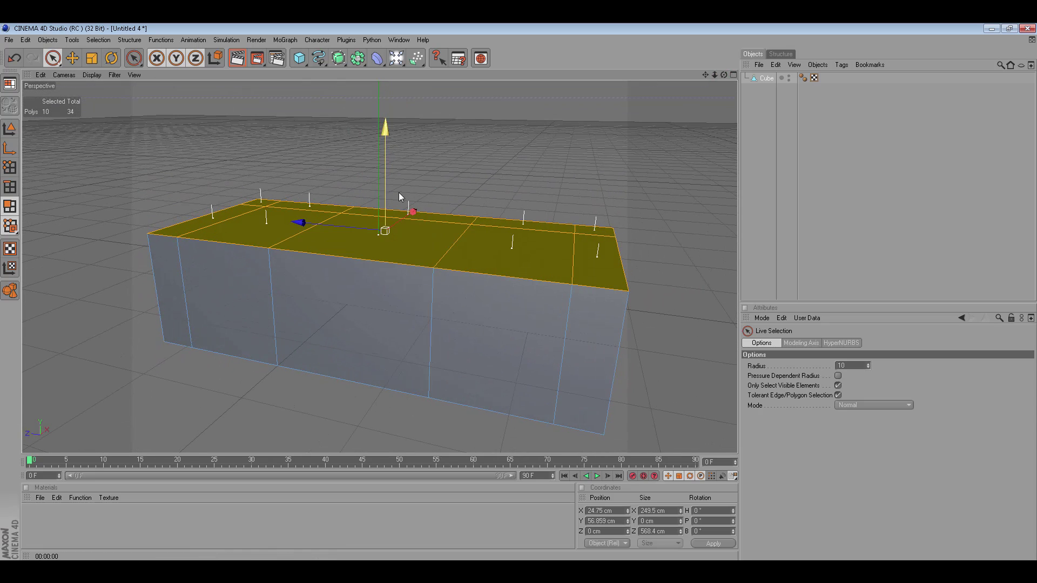
drag(387, 152, 388, 147)
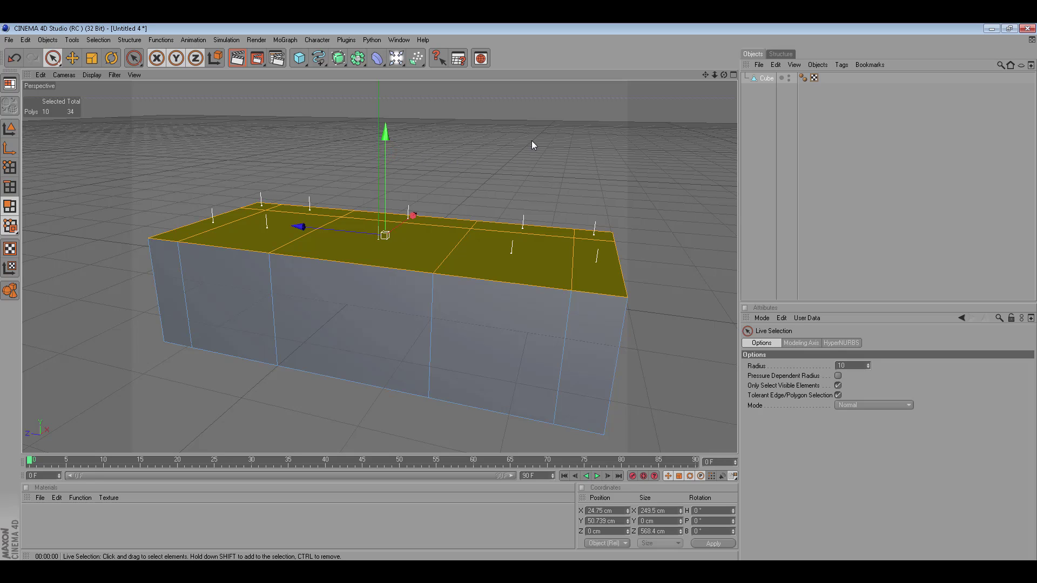
- Select the rim faces and extrude them upward into the sofa back and arms
click(506, 150)
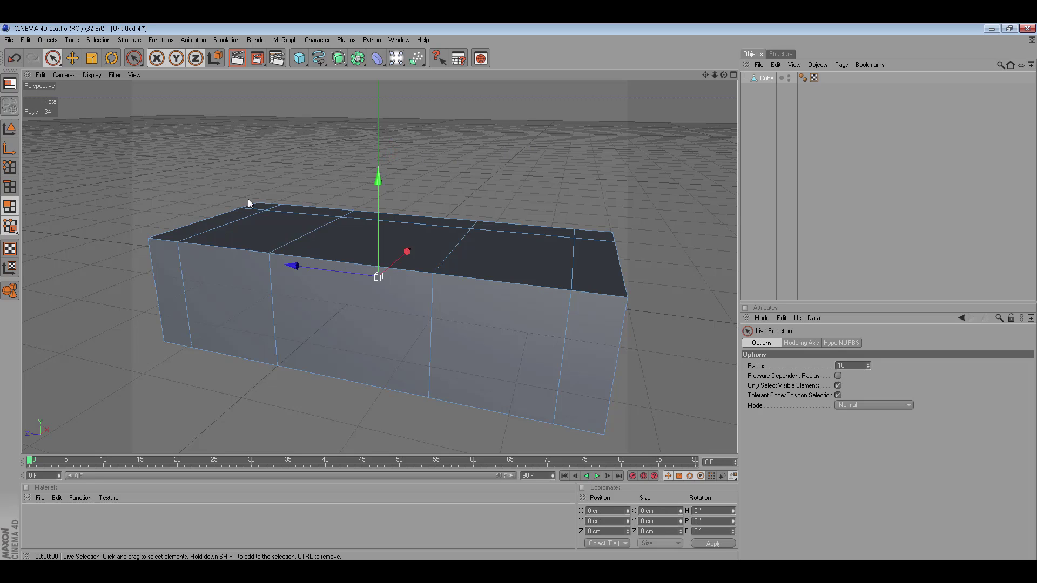
drag(231, 212, 590, 250)
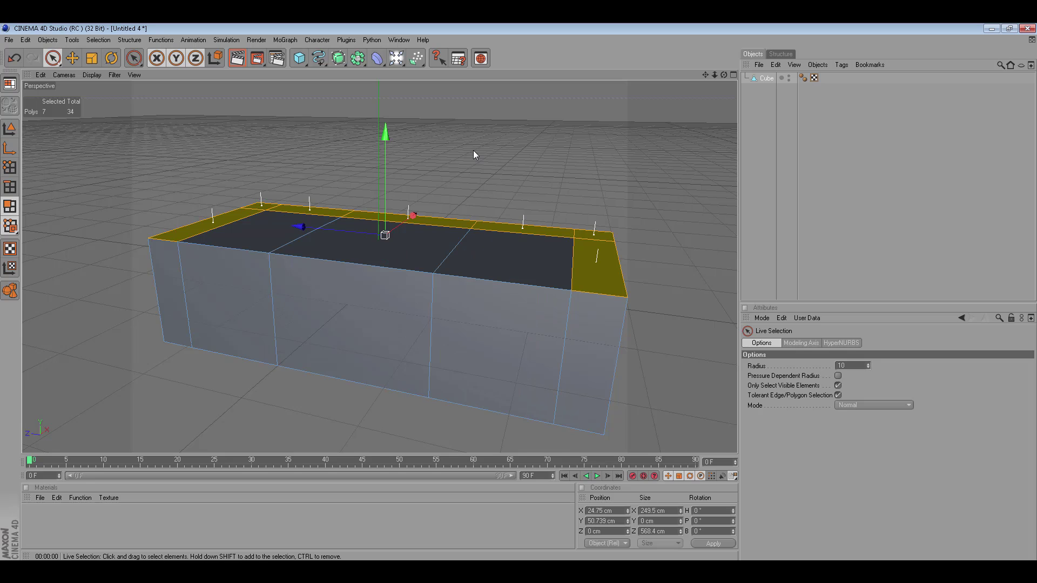
key(d)
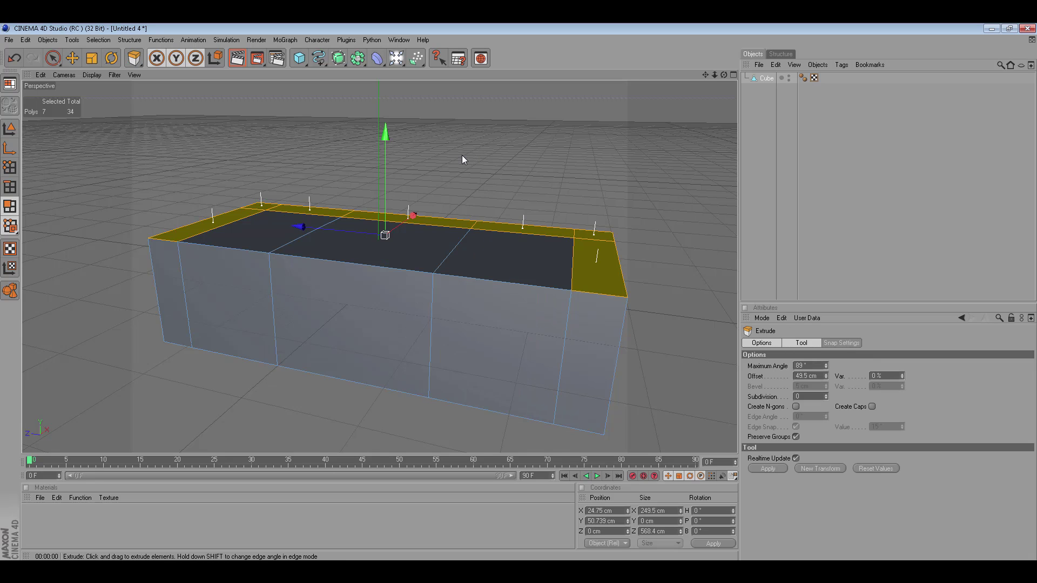
drag(462, 158, 462, 85)
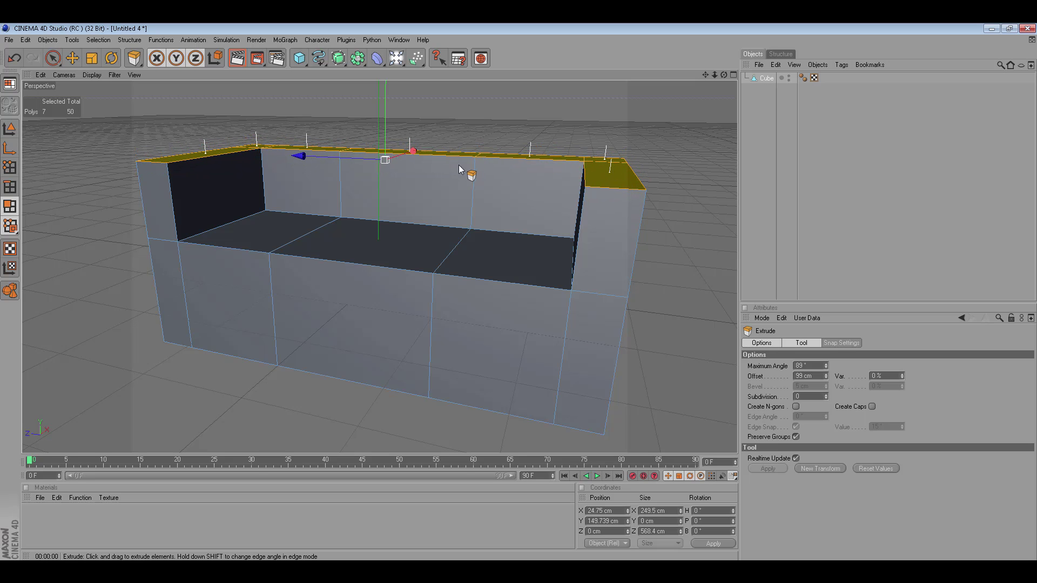
drag(705, 75, 697, 90)
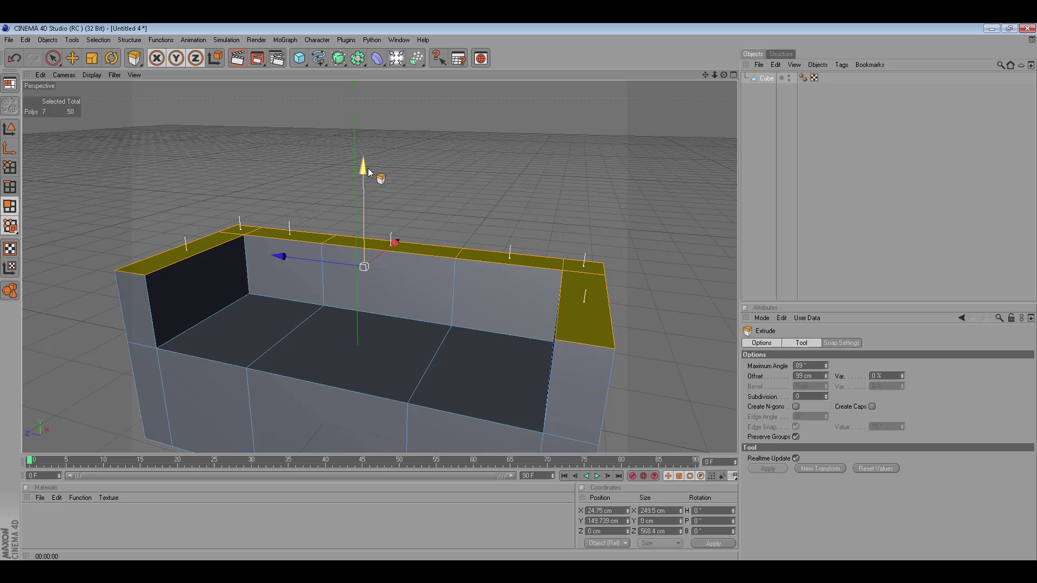
- Nudge the back and armrest top faces higher, discarding a trial extrusion
drag(363, 144, 362, 158)
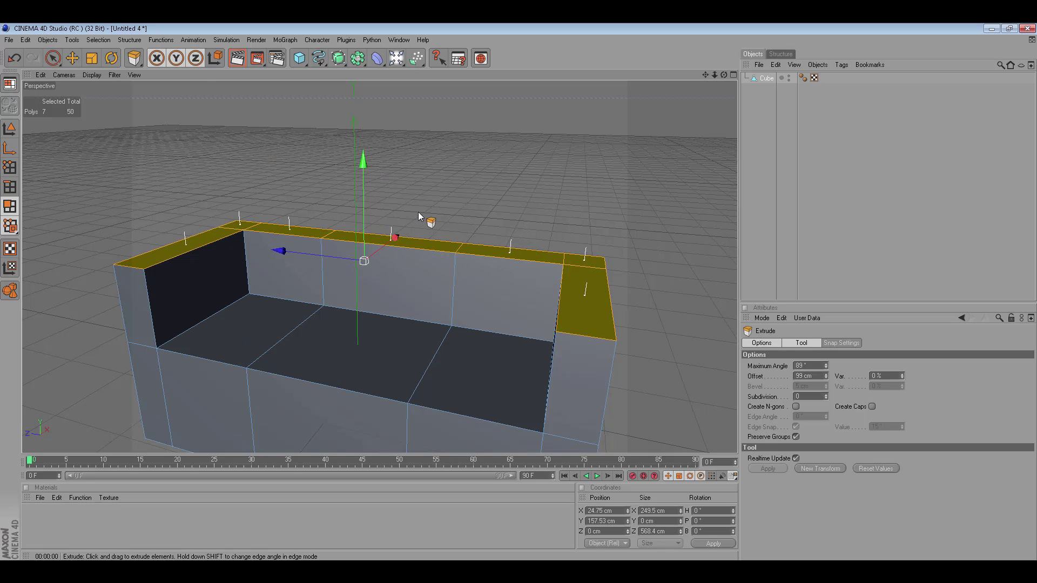
drag(511, 184, 506, 186)
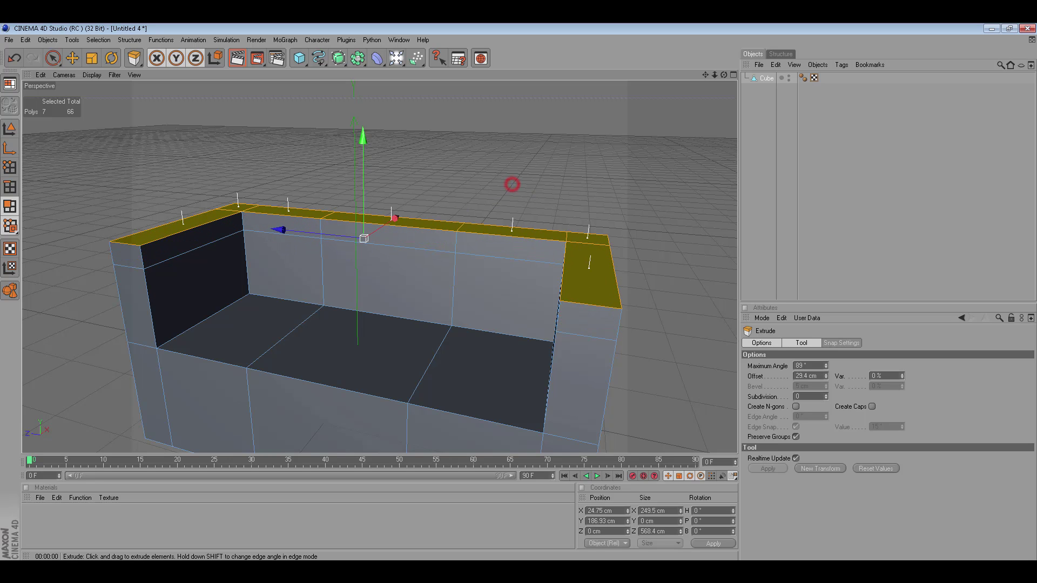
key(ctrl+z)
drag(362, 165, 370, 170)
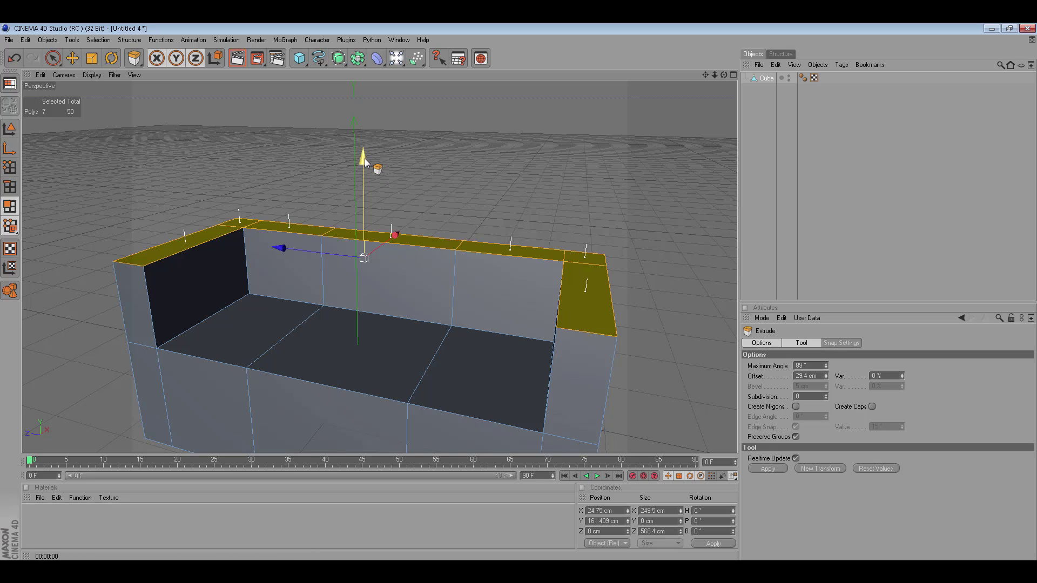
click(52, 59)
- Select the sofa back's top faces and raise them along Y
click(54, 59)
click(254, 164)
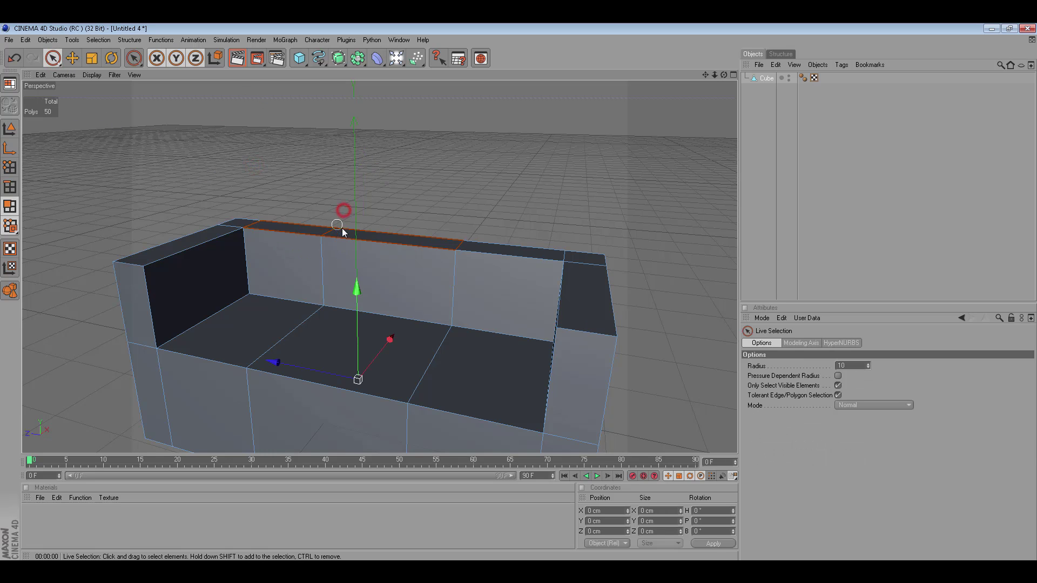
mouse_move(347, 229)
mouse_down()
mouse_move(477, 239)
mouse_move(292, 231)
mouse_up()
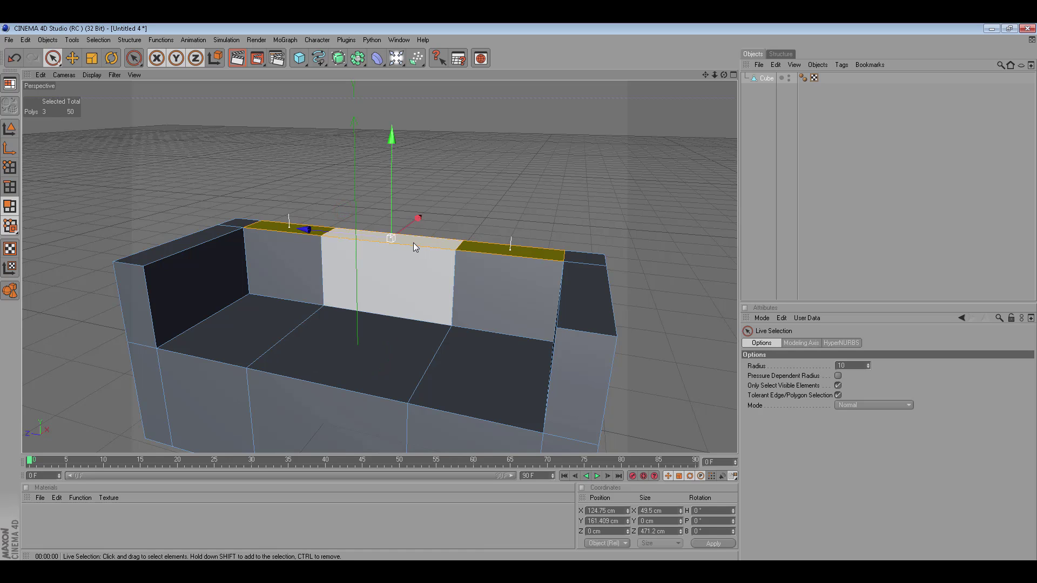
drag(392, 162, 399, 164)
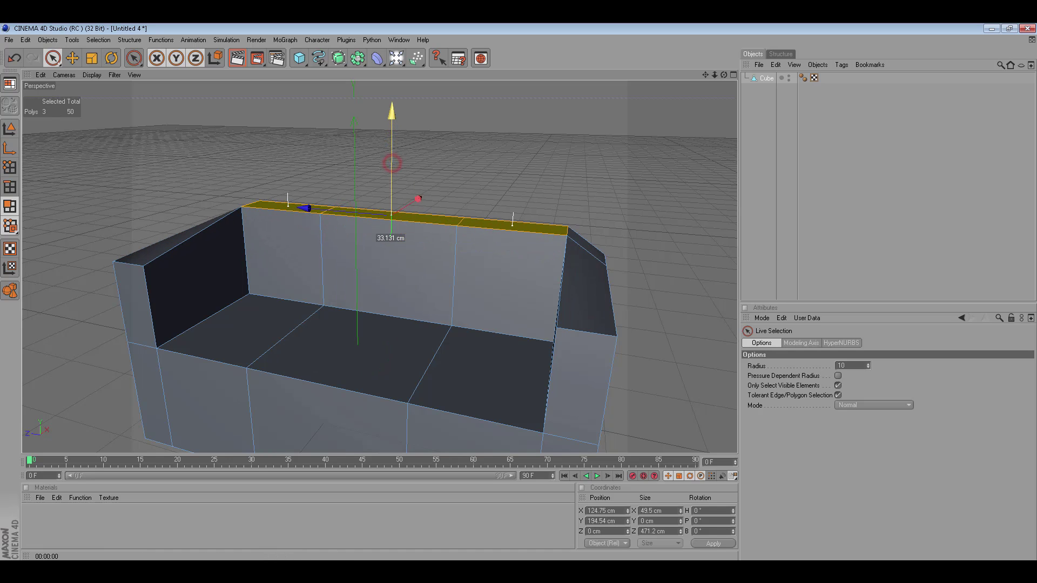
- Lift only the middle back top face higher to peak the backrest
click(435, 200)
drag(392, 166, 392, 144)
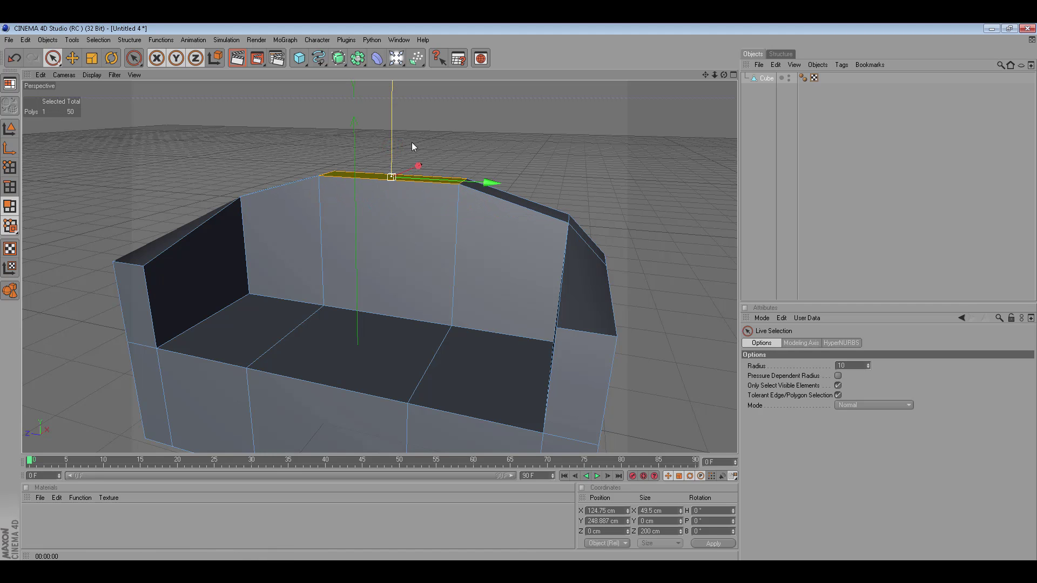
click(454, 154)
drag(716, 75, 716, 89)
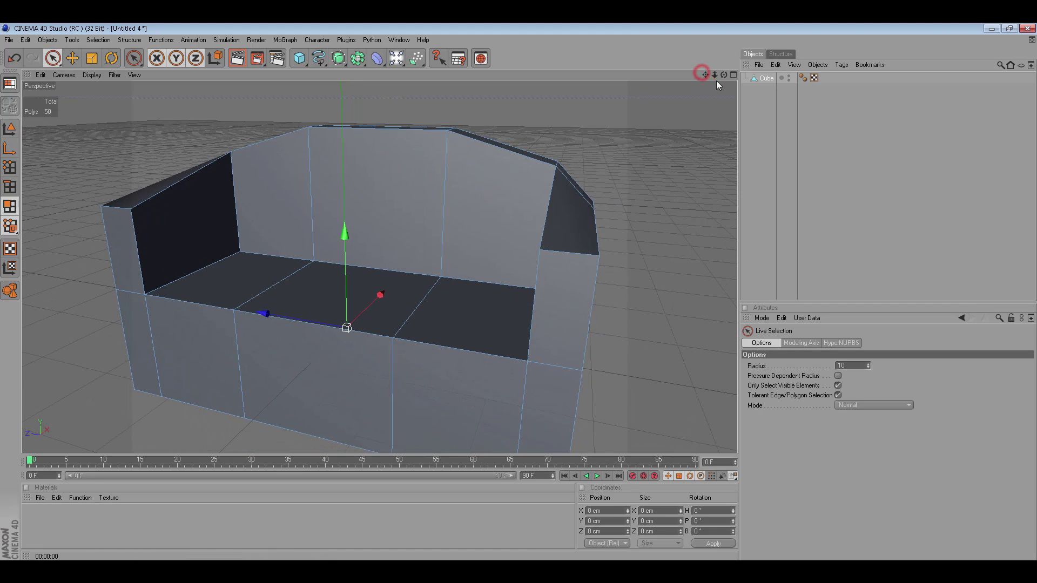
alt+drag(486, 243, 432, 233)
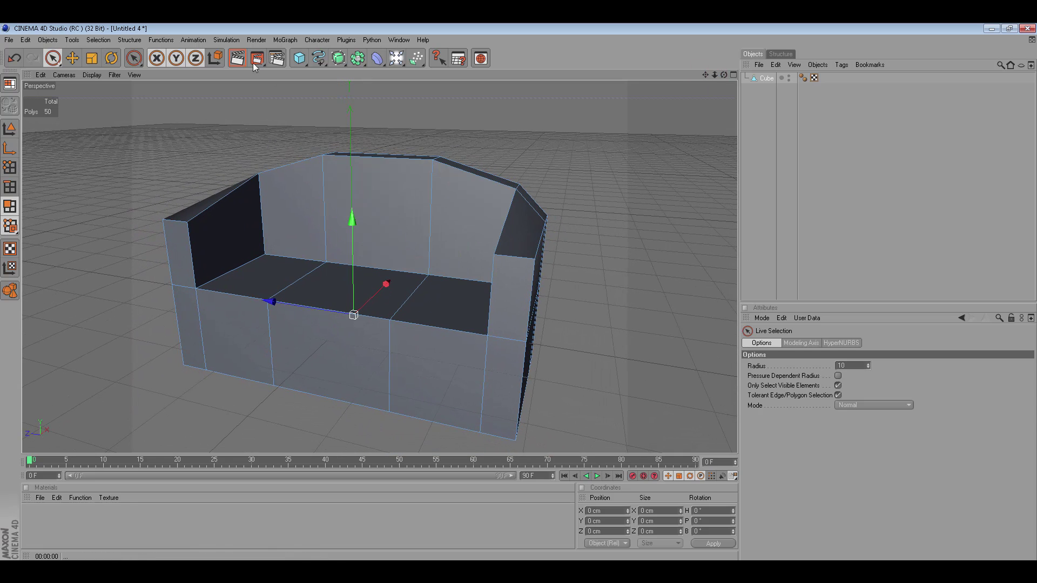
- Add a HyperNURBS object and parent the sofa cube under it
alt+click(339, 58)
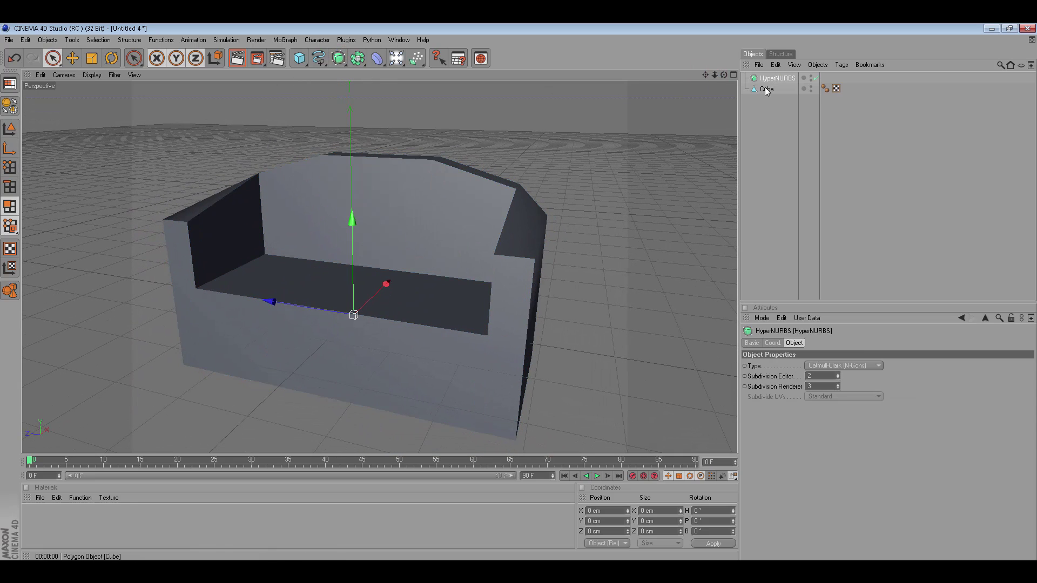
mouse_move(766, 89)
mouse_down()
mouse_move(776, 79)
mouse_move(696, 75)
mouse_up()
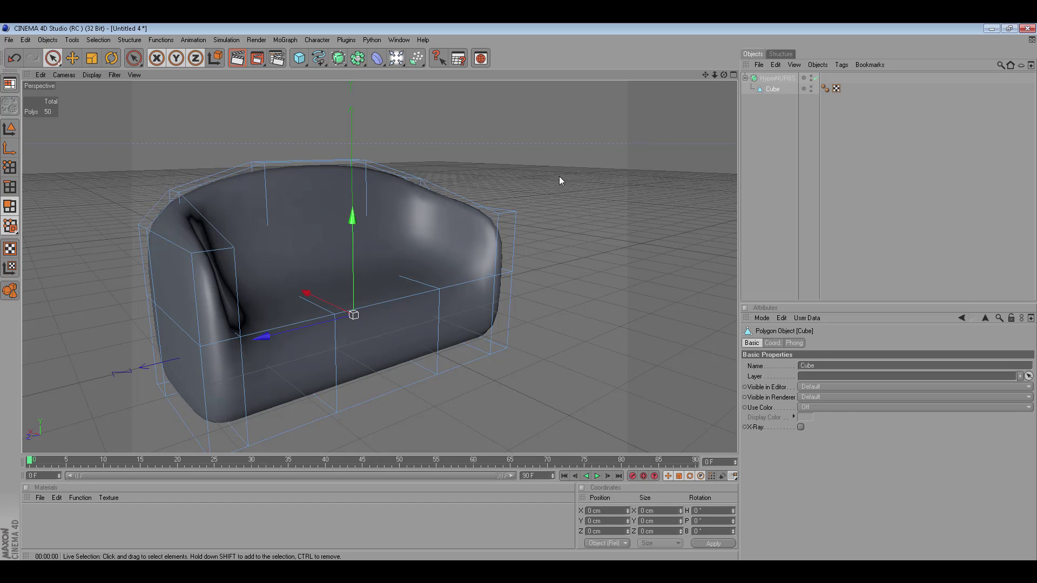
- Cut an extra edge loop through the sofa body using the Knife tool in Loop mode
key(k)
click(783, 367)
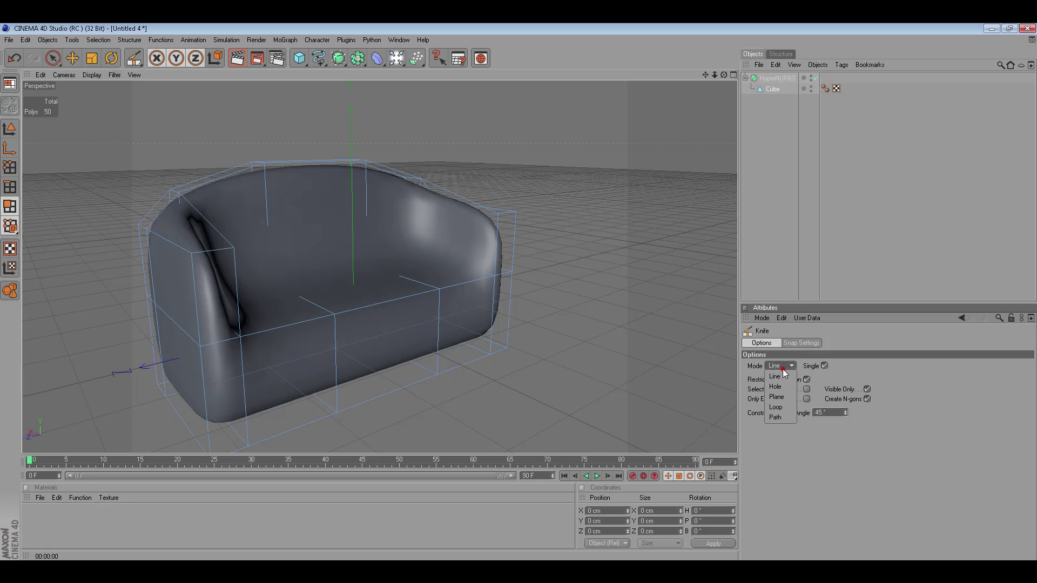
click(775, 408)
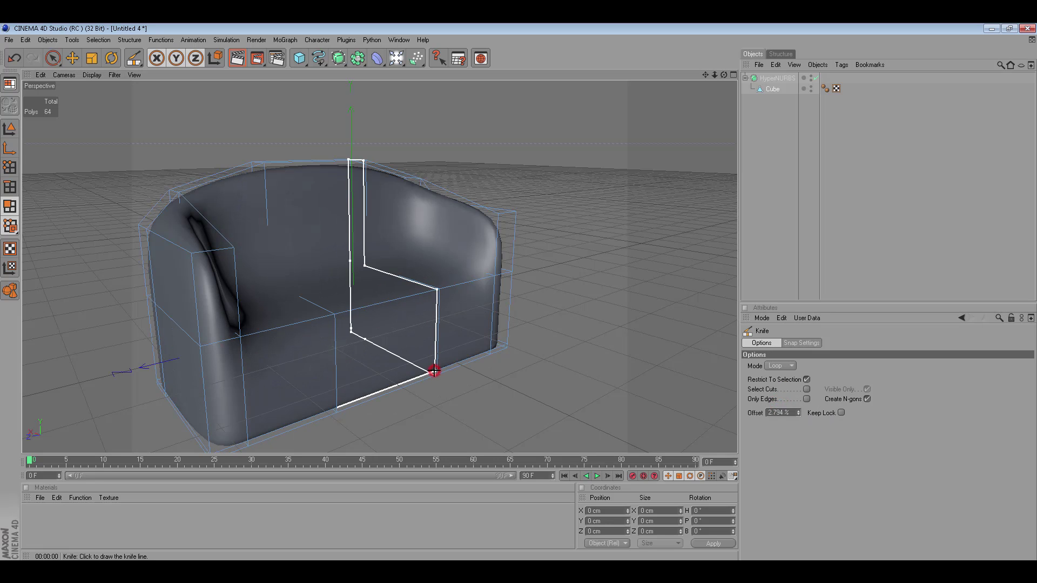
drag(723, 75, 519, 293)
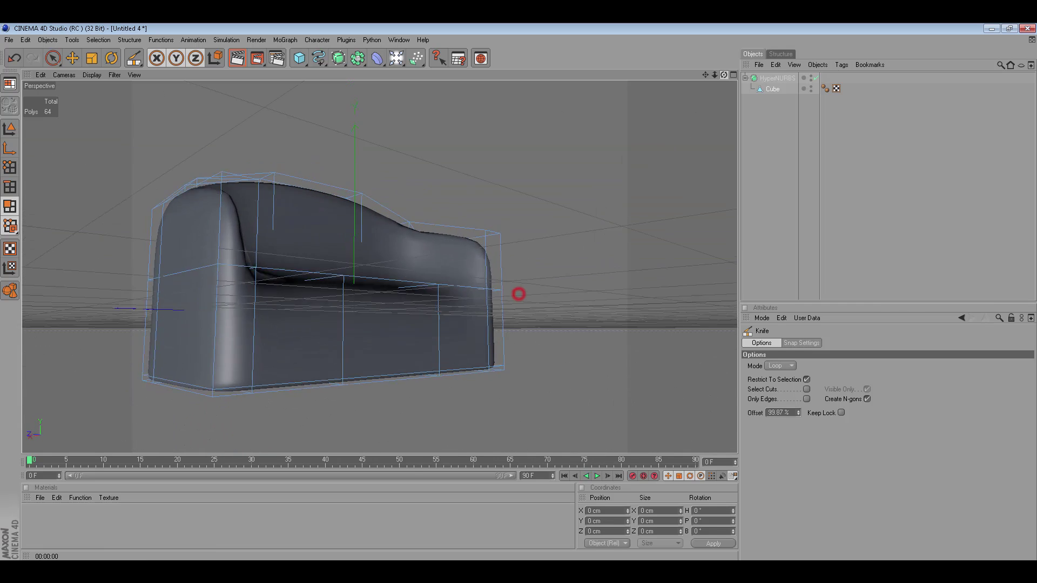
click(10, 127)
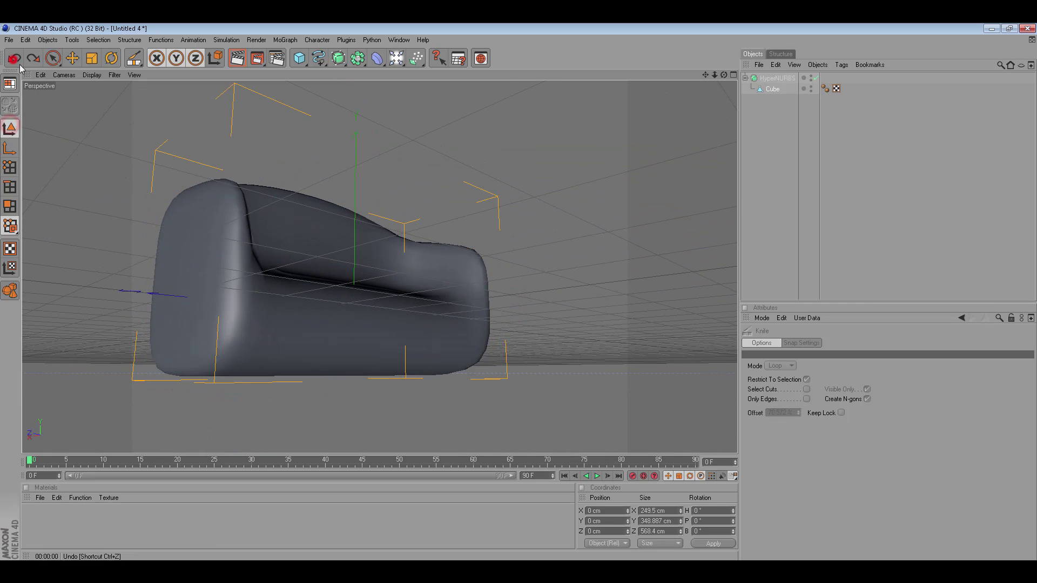
click(33, 59)
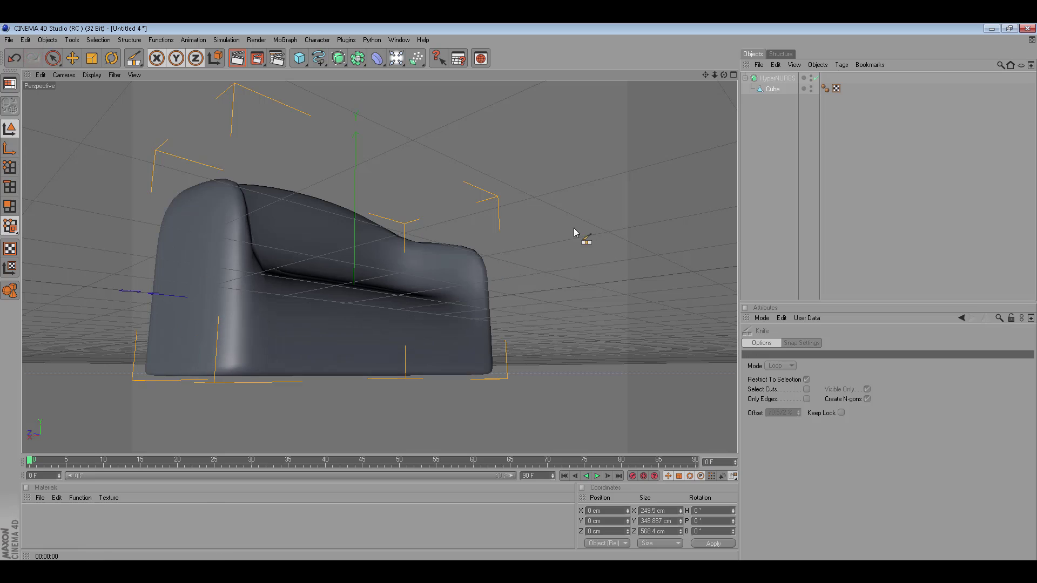
drag(723, 74, 503, 146)
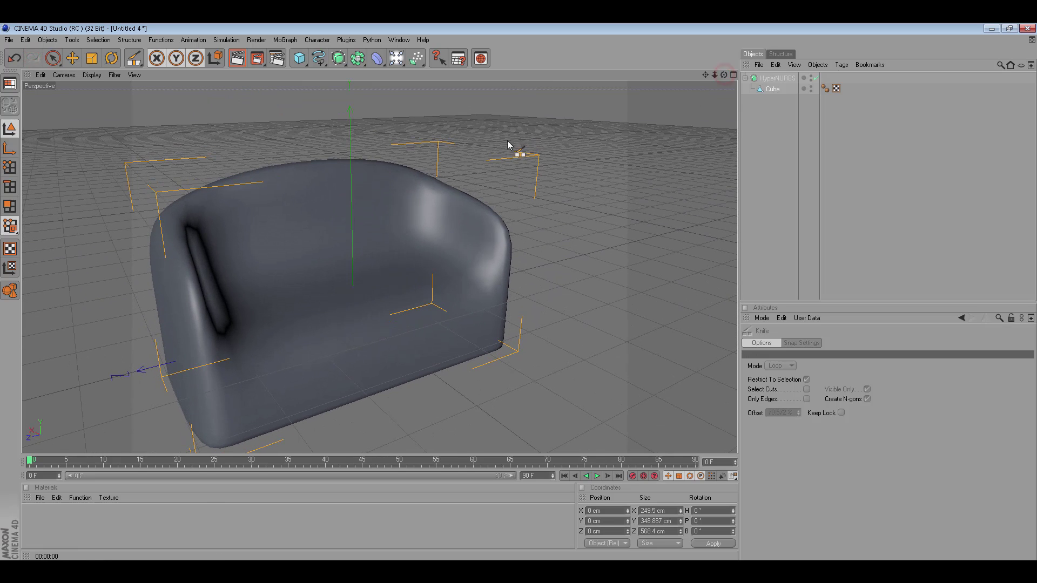
click(10, 209)
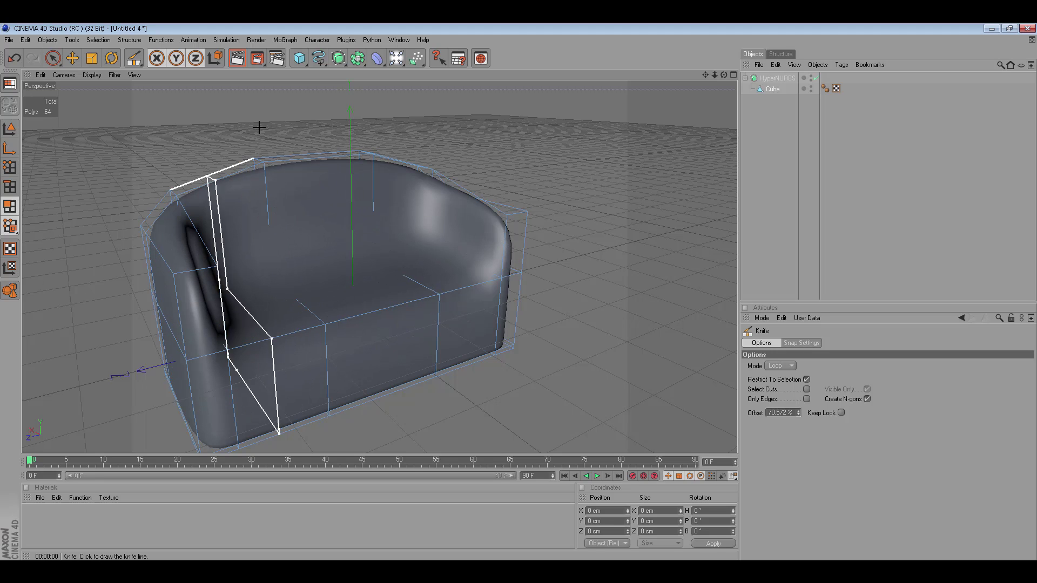
- Select seat faces with Live Selection, restarting the selection from the left seat face
click(53, 58)
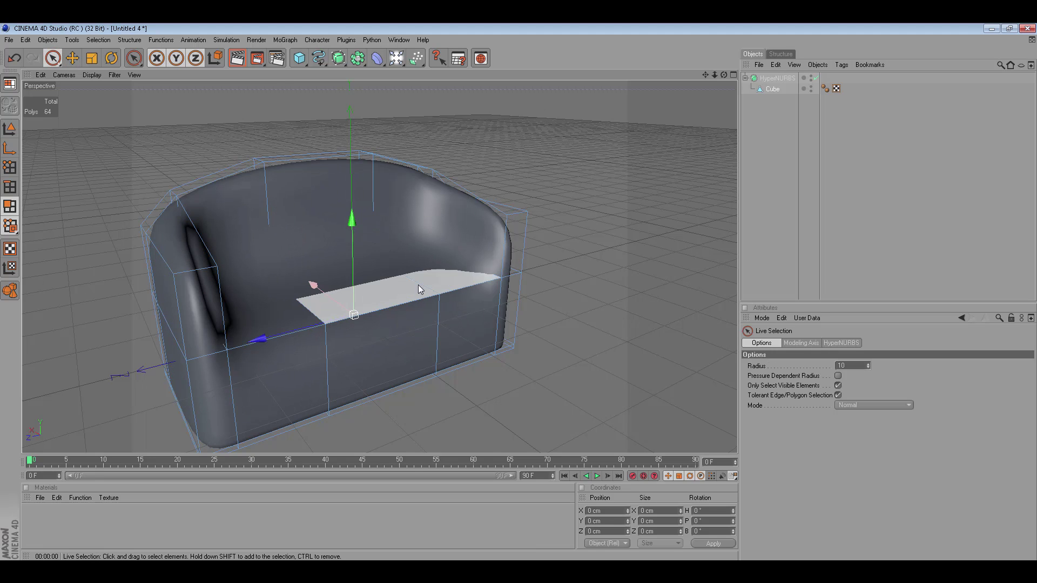
click(392, 287)
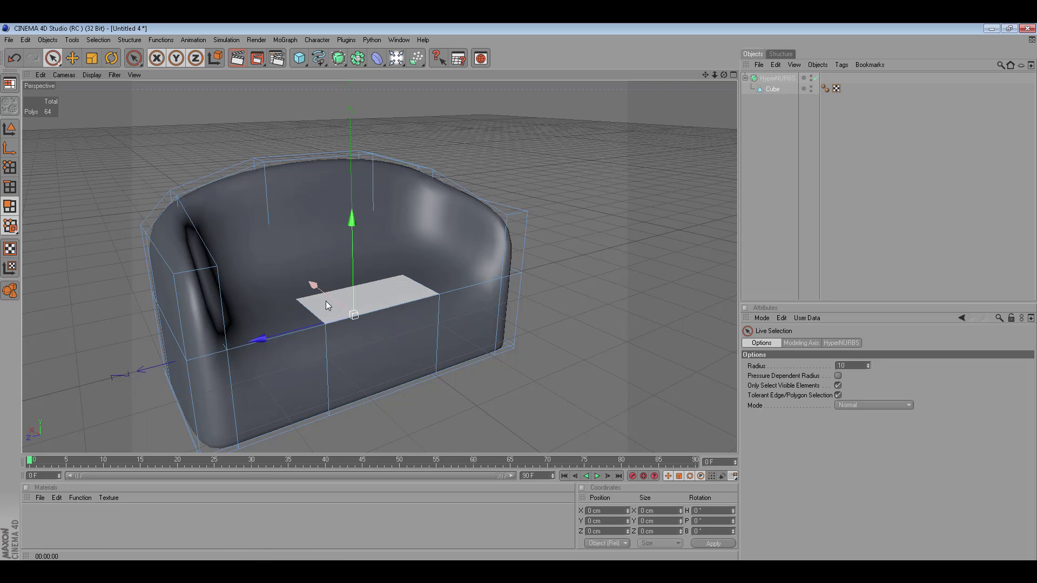
click(101, 89)
click(288, 316)
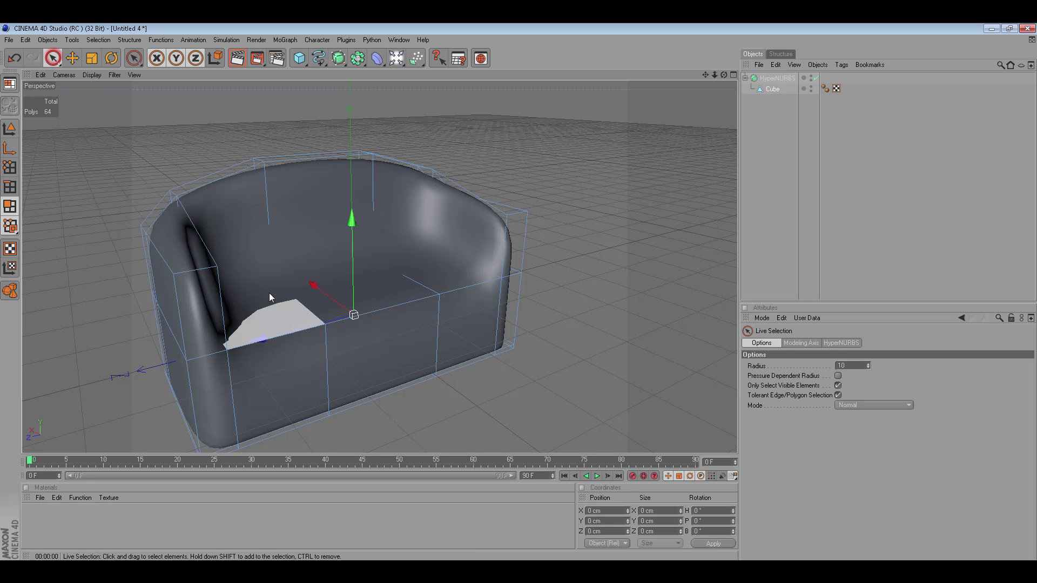
- Add the remaining seat faces to the selection and inset them with Inner Extrude
shift+click(413, 279)
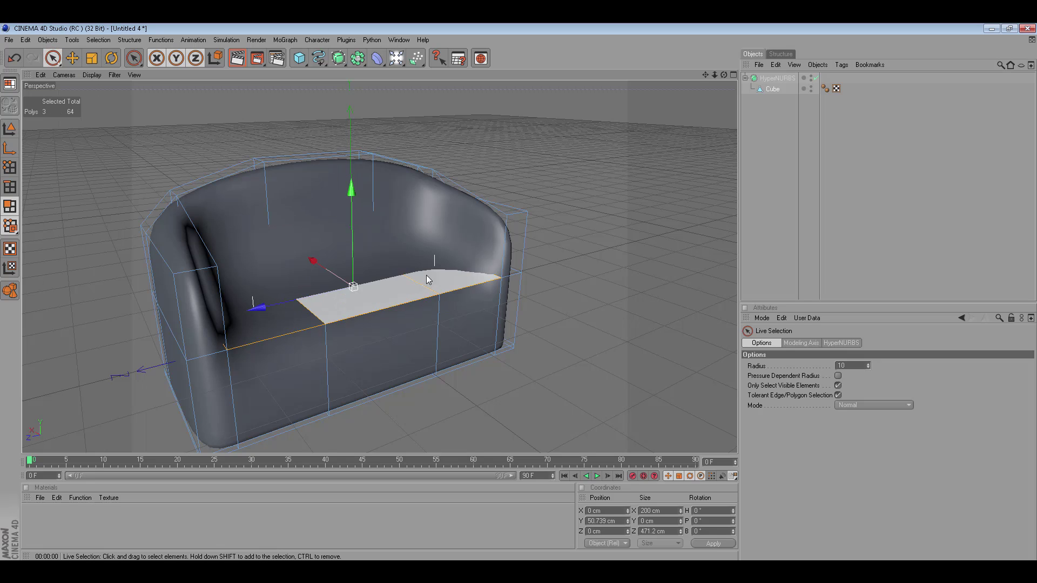
right_click(501, 171)
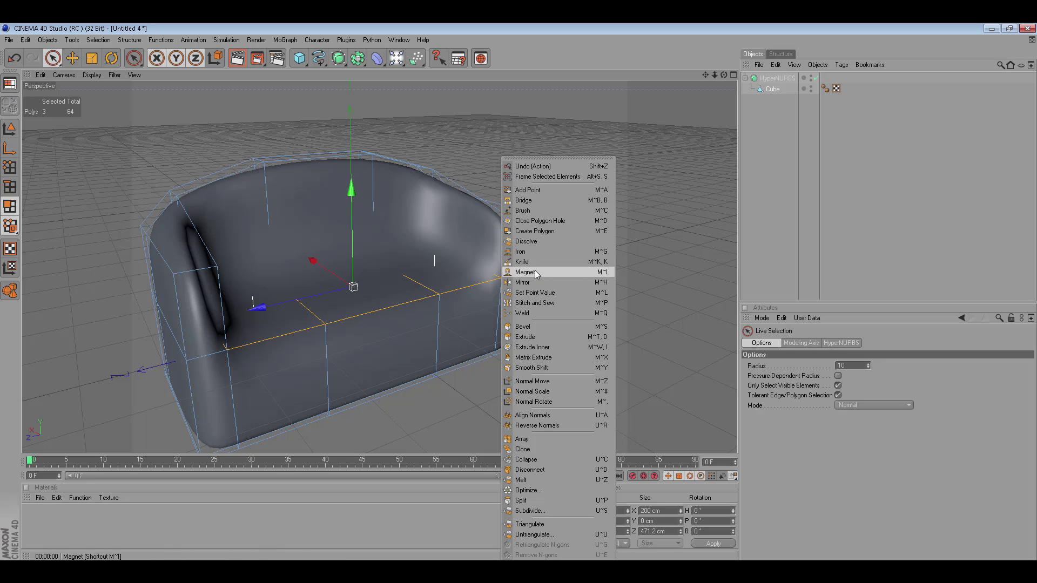
click(554, 346)
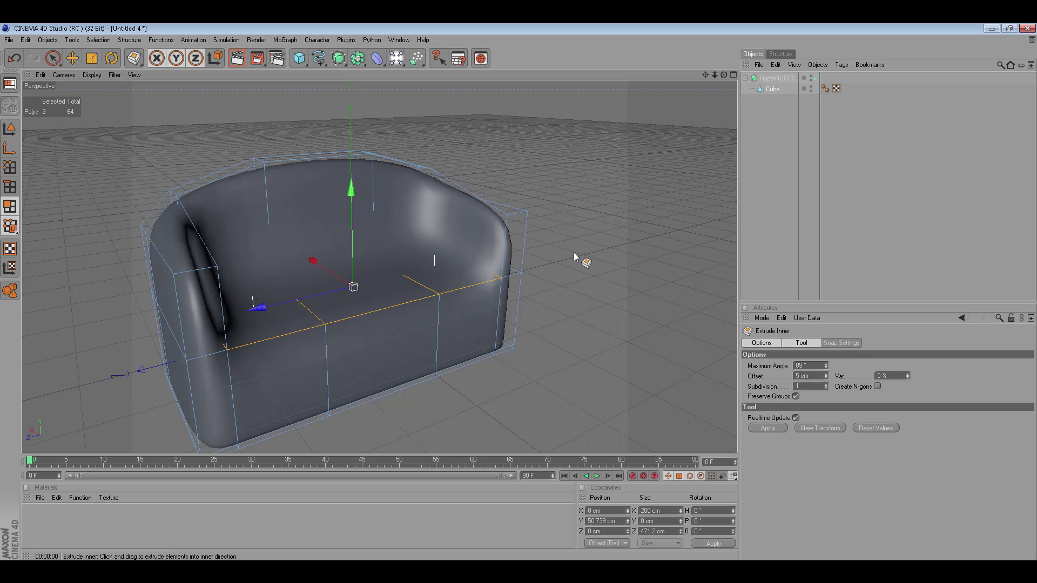
drag(564, 262, 576, 250)
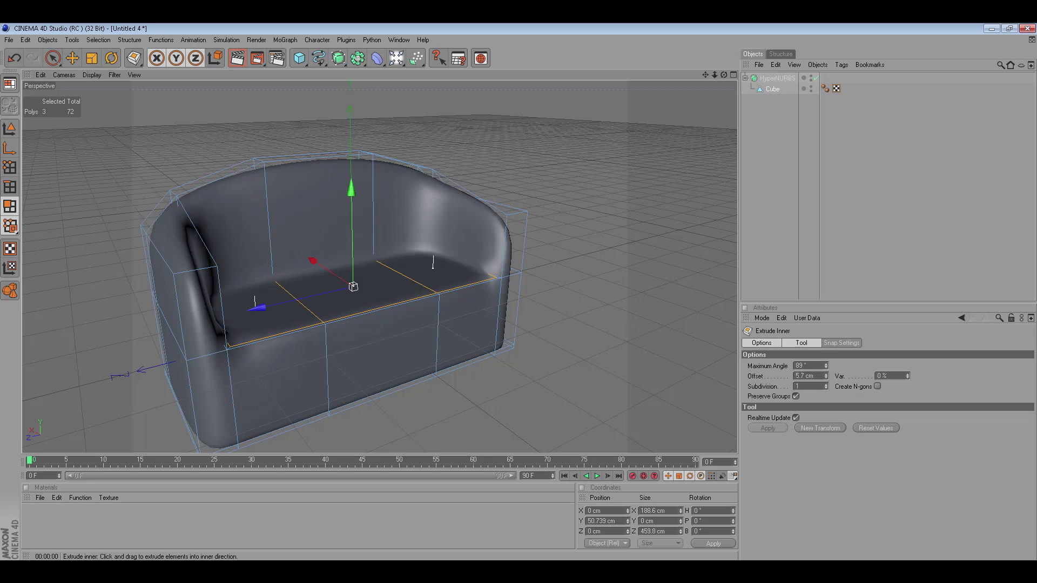
drag(435, 262, 429, 264)
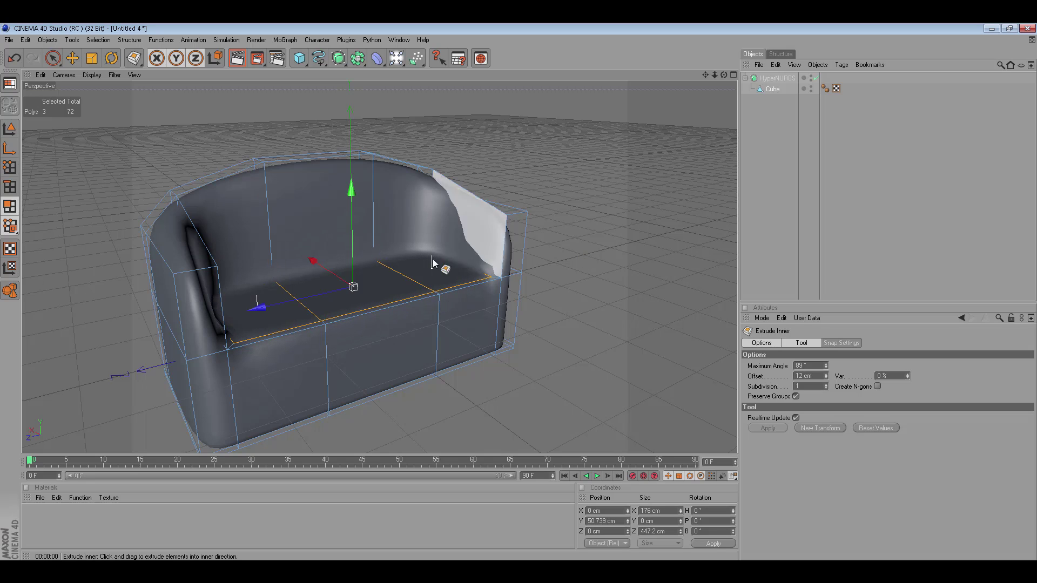
- Undo to view the sofa without the seat recess, then redo to restore it
click(11, 127)
click(15, 59)
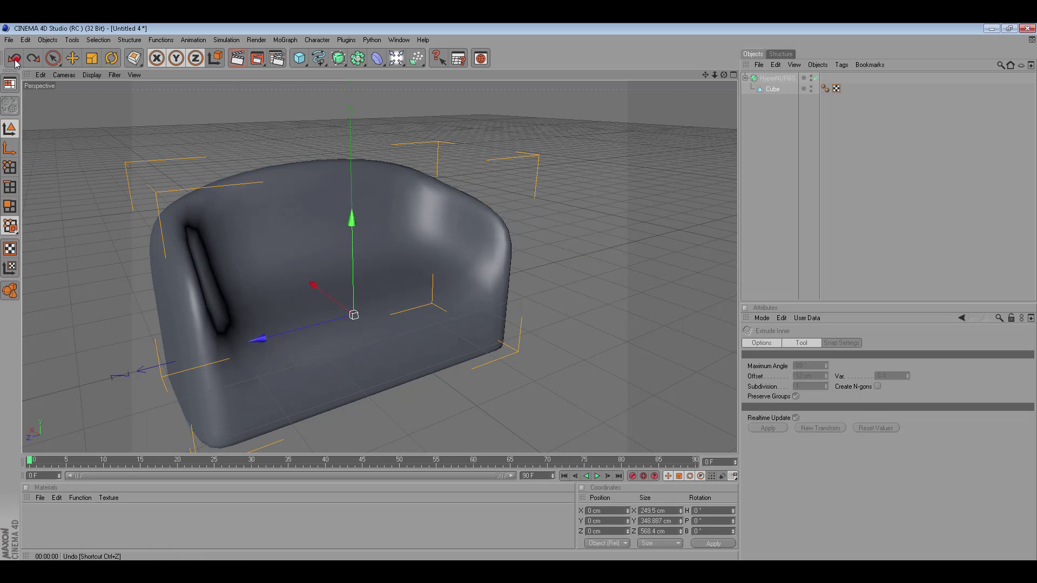
click(41, 58)
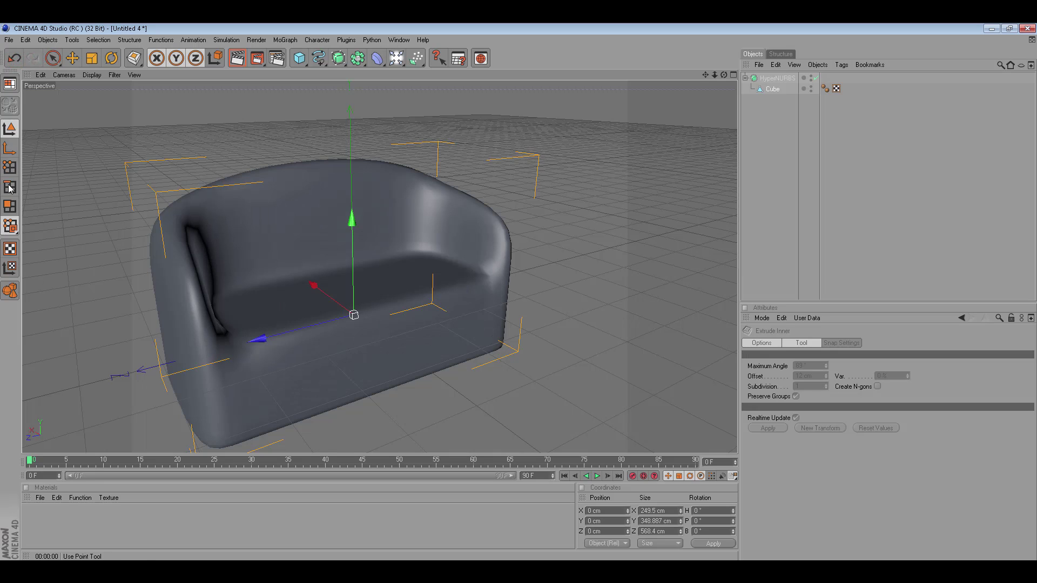
- Add a new Cube primitive, undoing the conversion so it stays parametric
click(299, 58)
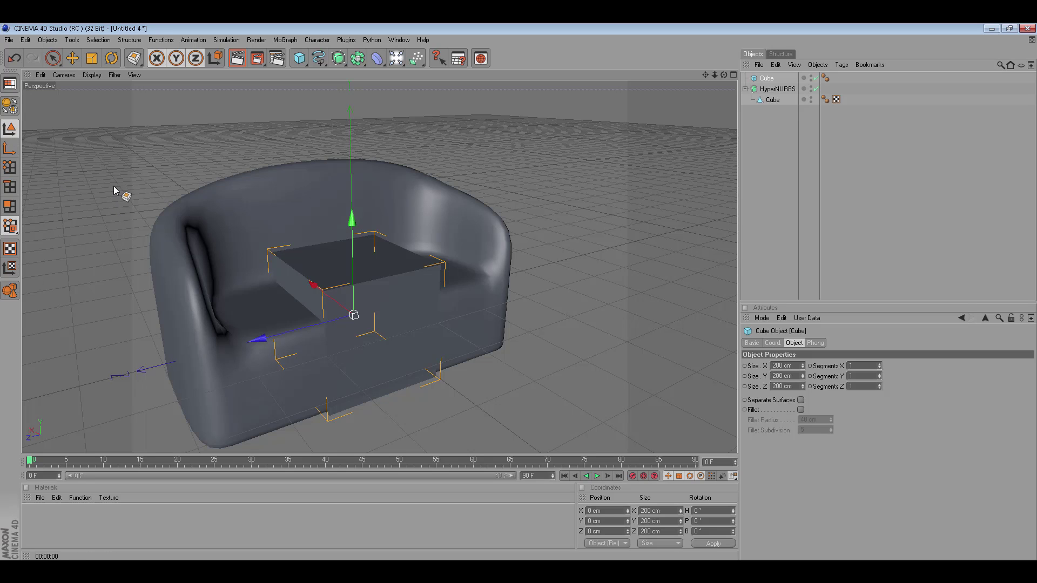
click(10, 128)
key(c)
key(ctrl+z)
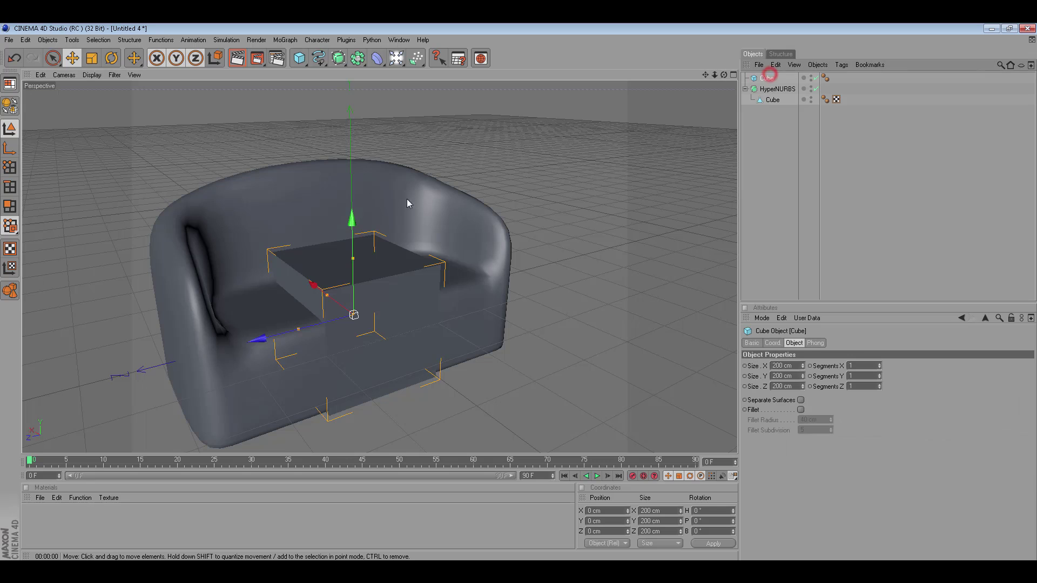
- Raise the new cube onto the seat, adjusting its height in Front view
drag(519, 324, 519, 298)
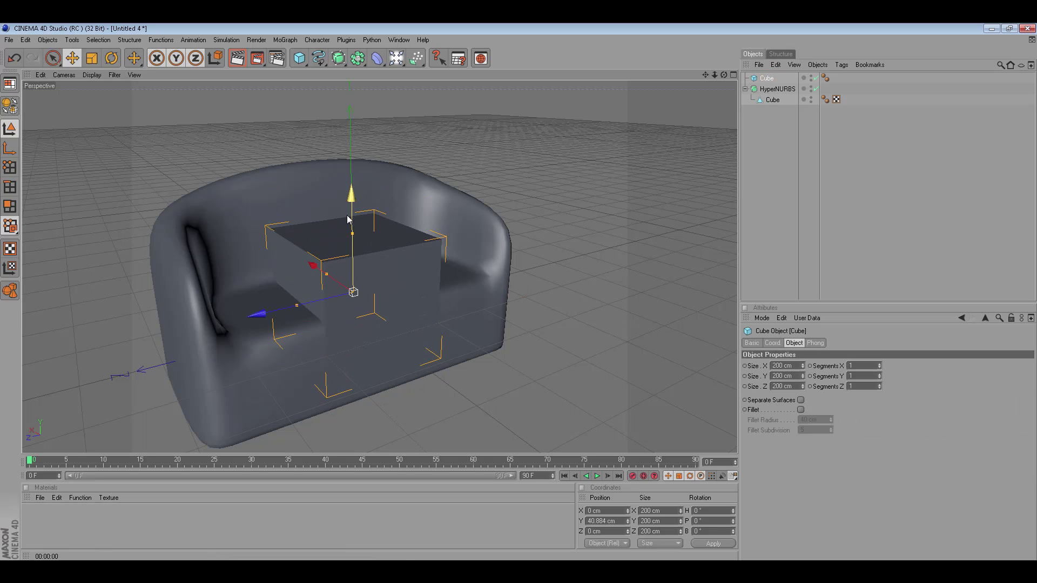
key(F4)
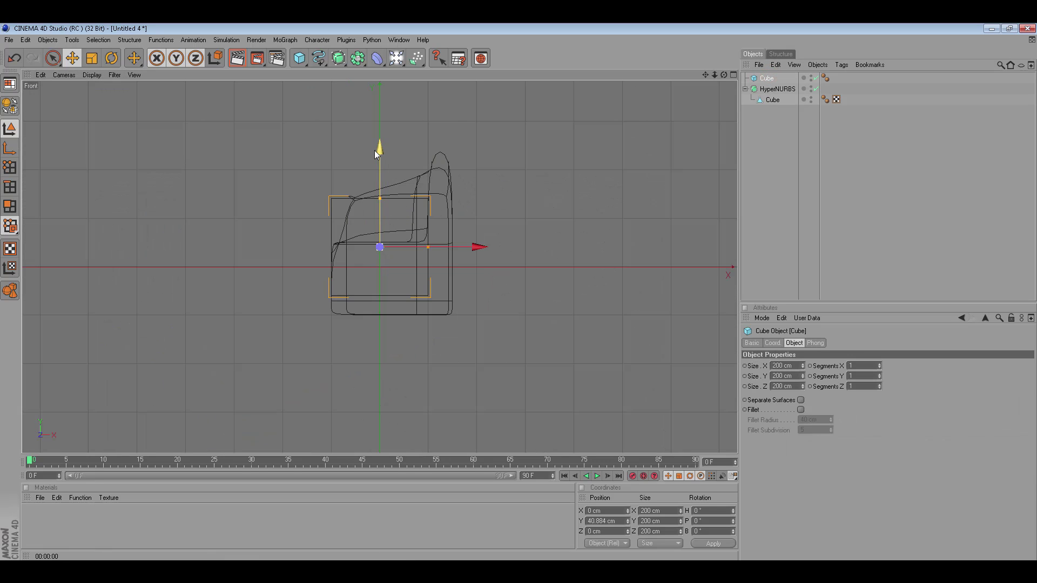
drag(380, 150, 379, 139)
key(F1)
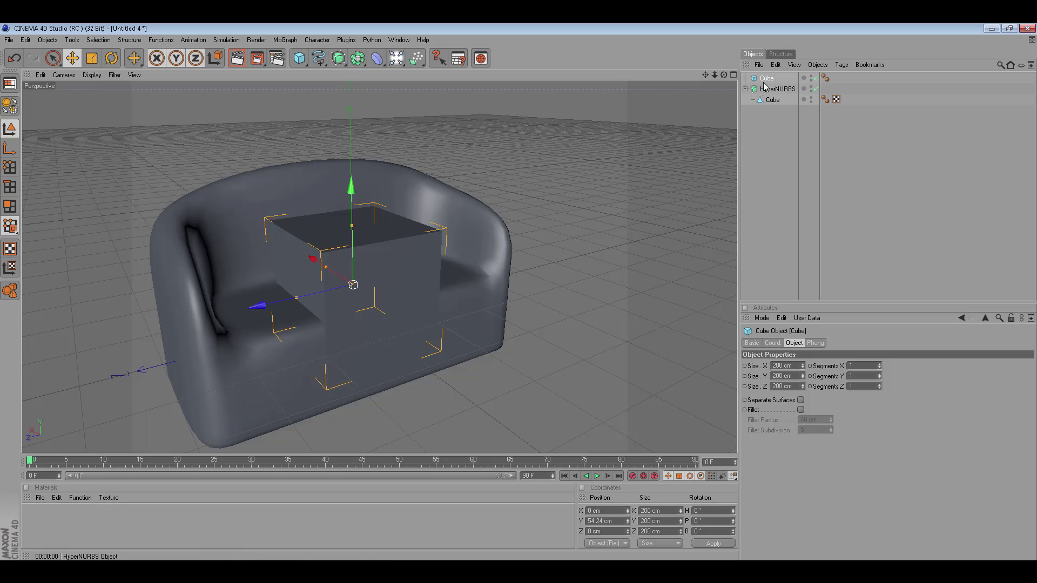
- Flatten the cube into a low slab, enable Fillet and reduce the edge rounding
drag(354, 213, 354, 282)
click(801, 410)
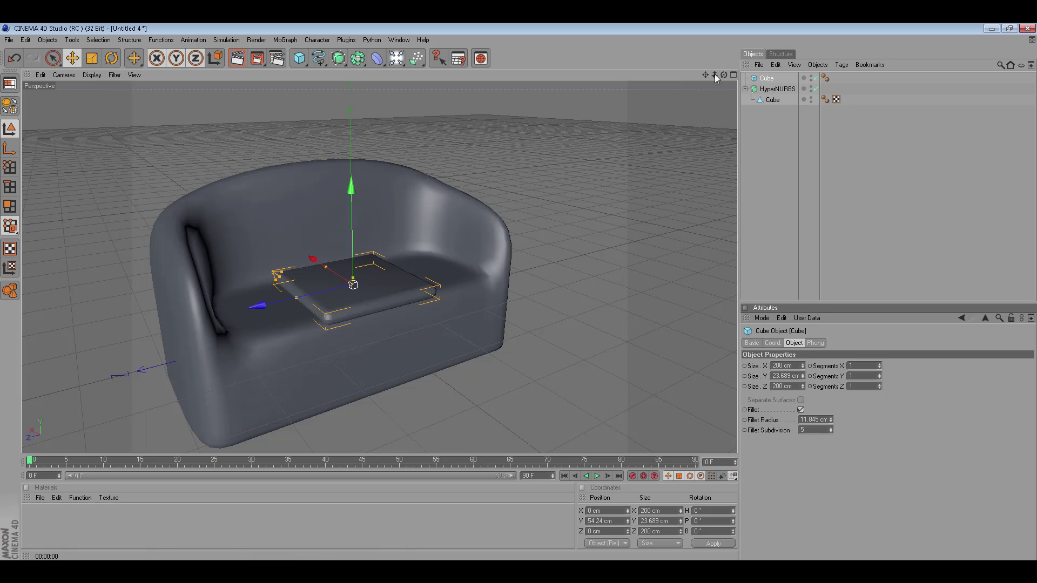
drag(710, 75, 694, 75)
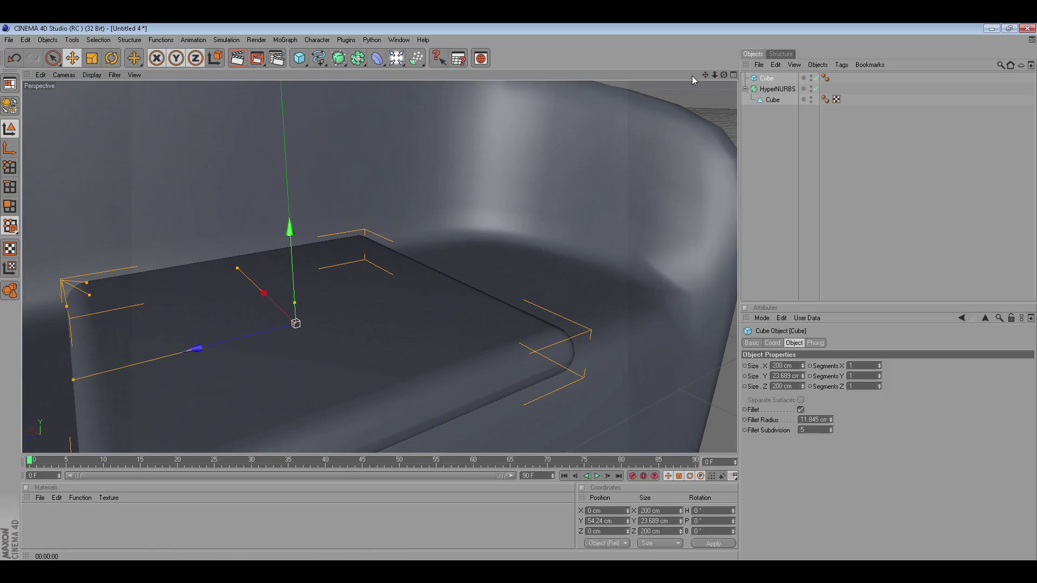
drag(706, 75, 702, 75)
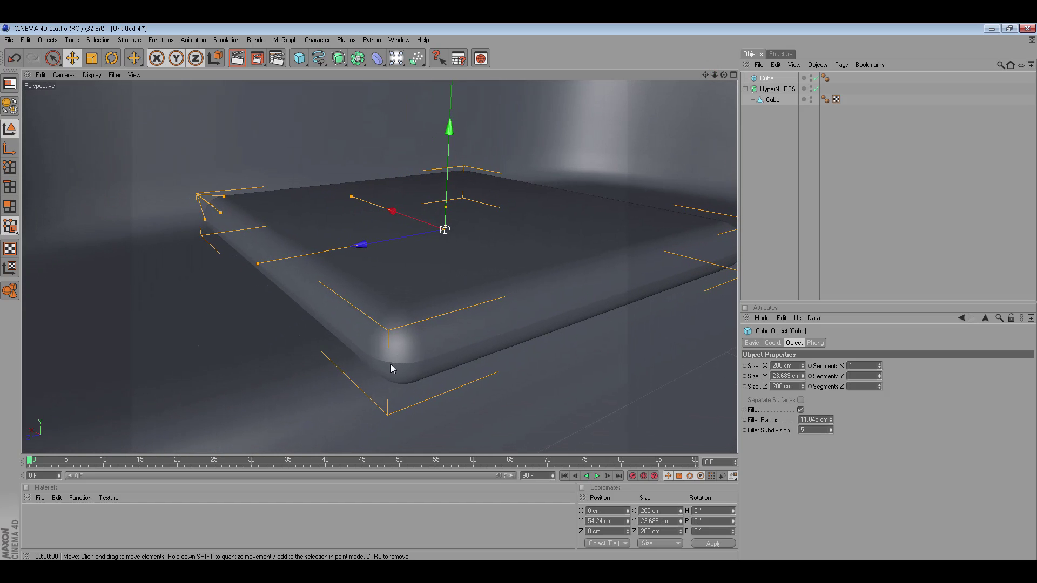
drag(220, 213, 207, 202)
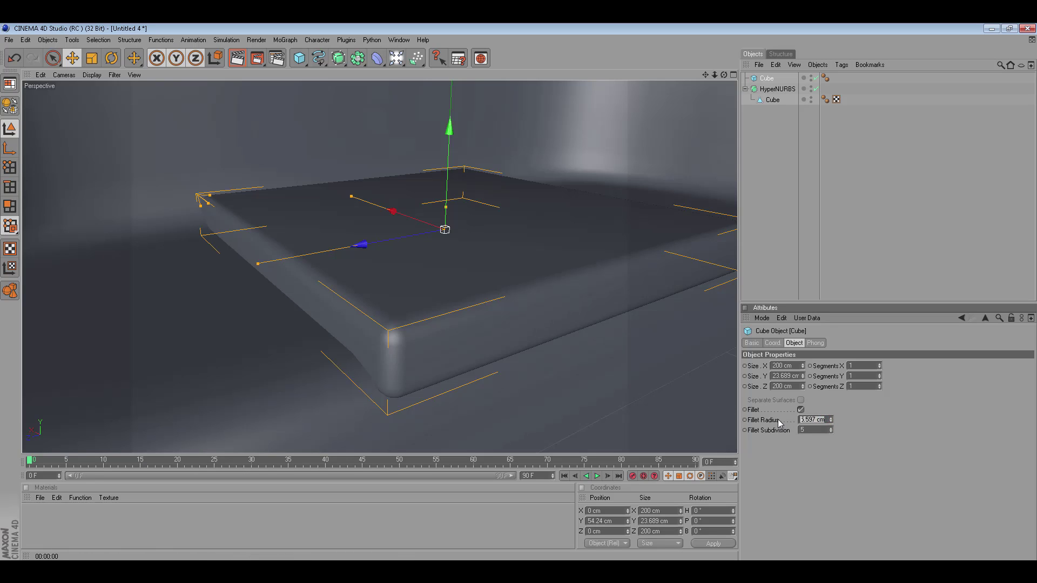
text(5)
- Set Fillet Radius to 5 cm, then enlarge it to about 8.4 cm
key(Return)
drag(713, 74, 704, 73)
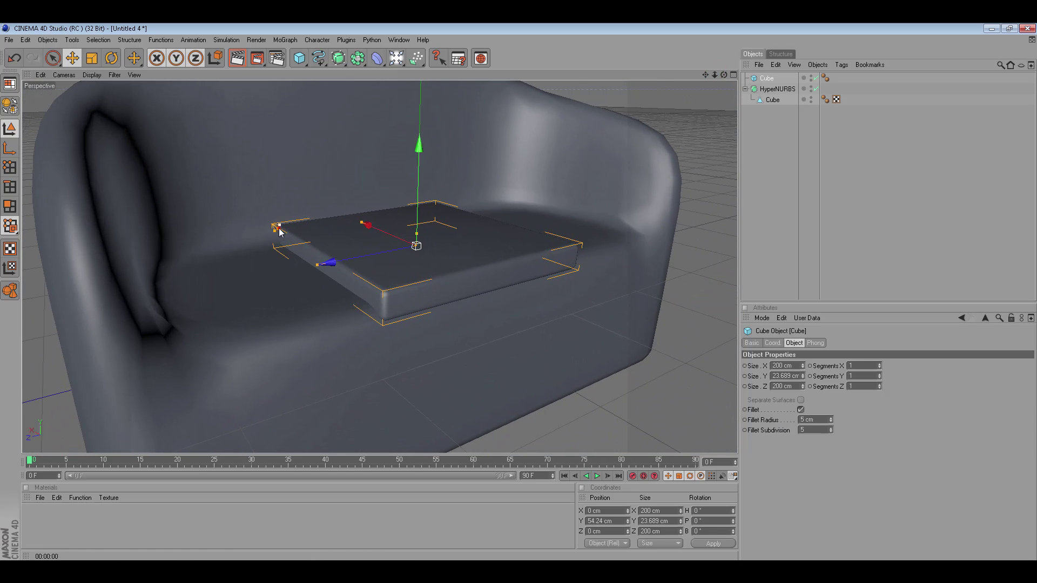
drag(276, 227, 283, 225)
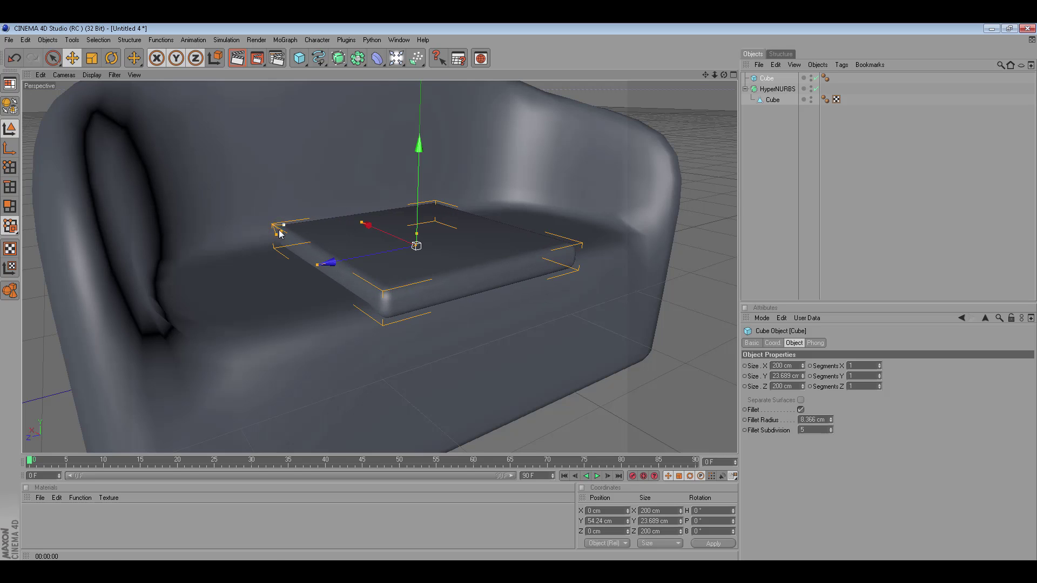
drag(723, 73, 713, 81)
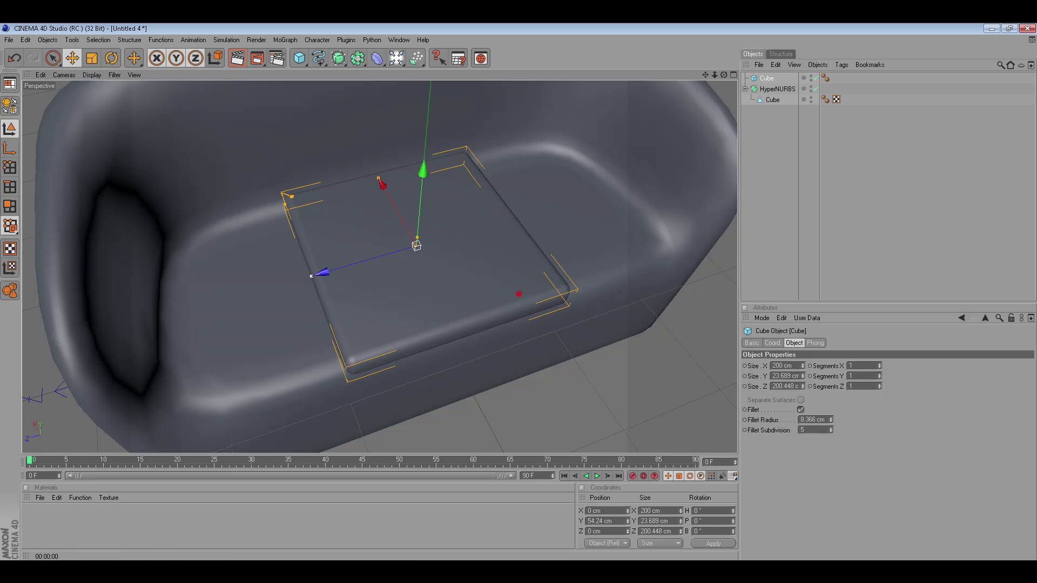
- Shrink the cushion to about 201 × 24 × 159 cm and lower it onto the seat
drag(519, 298, 509, 290)
mouse_move(381, 181)
mouse_down()
mouse_move(390, 201)
mouse_move(378, 177)
mouse_up()
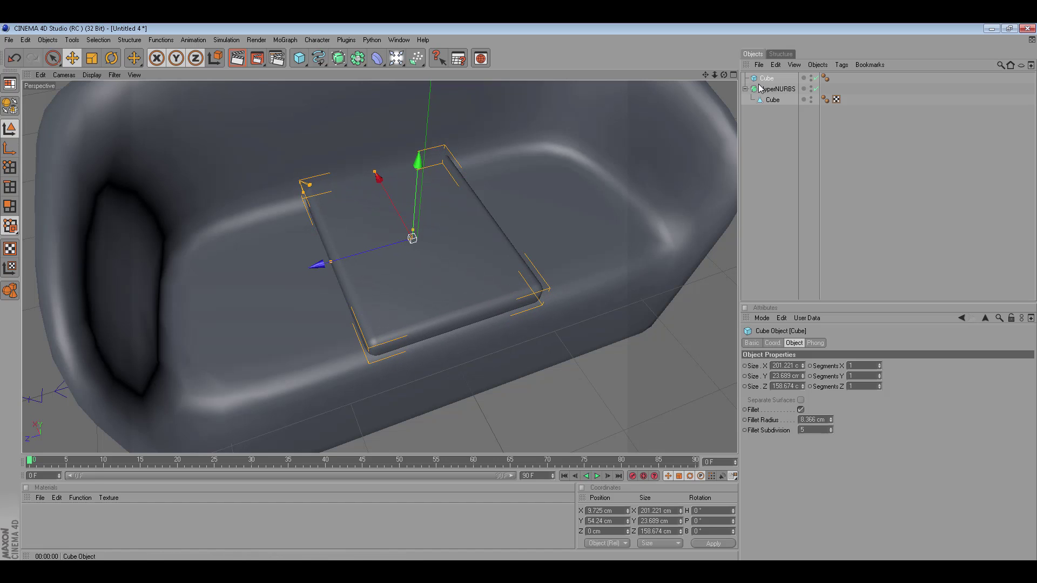
drag(724, 75, 723, 114)
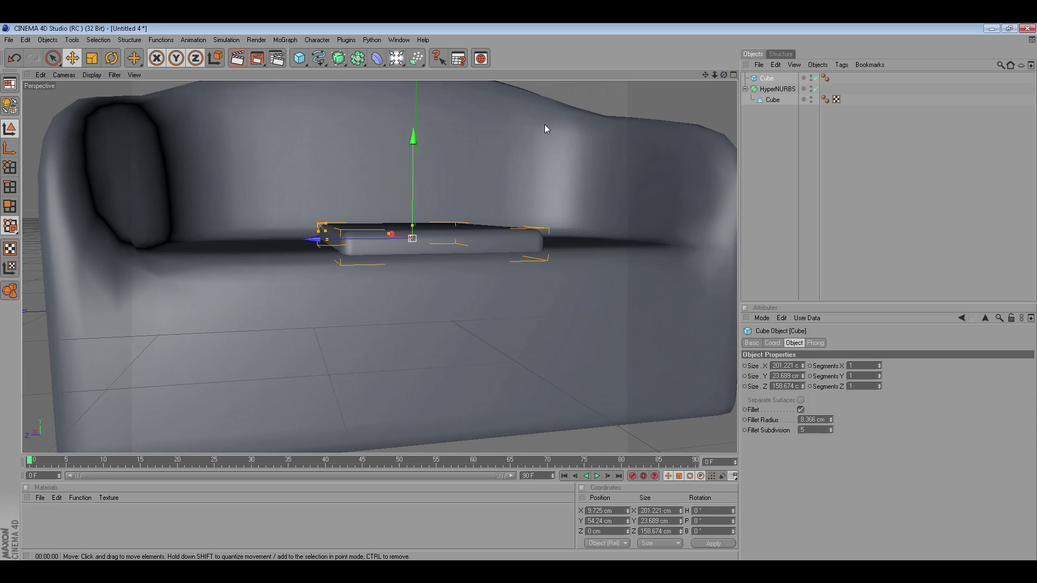
drag(417, 140, 416, 146)
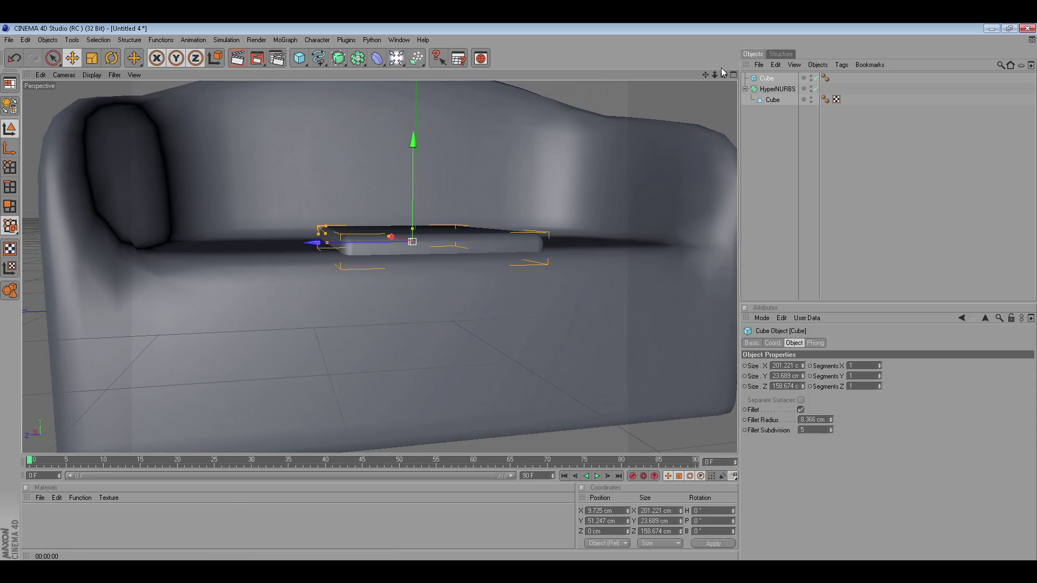
drag(723, 75, 689, 162)
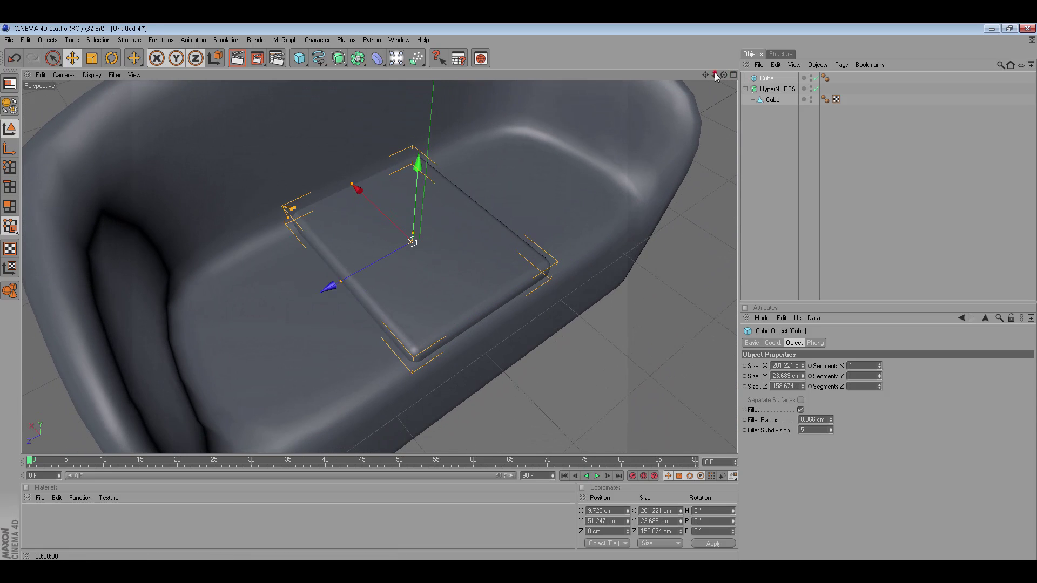
drag(715, 75, 606, 151)
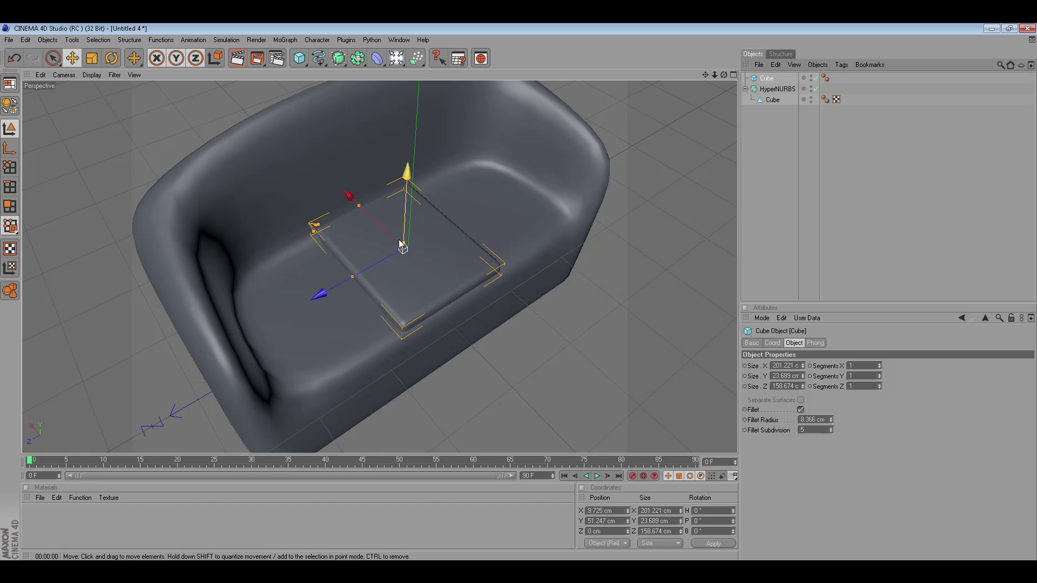
- Centre the cushion at Z 0, then place copies Cube.1 and Cube.2 at either seat end
mouse_move(320, 296)
mouse_down()
mouse_move(300, 306)
mouse_move(320, 295)
mouse_up()
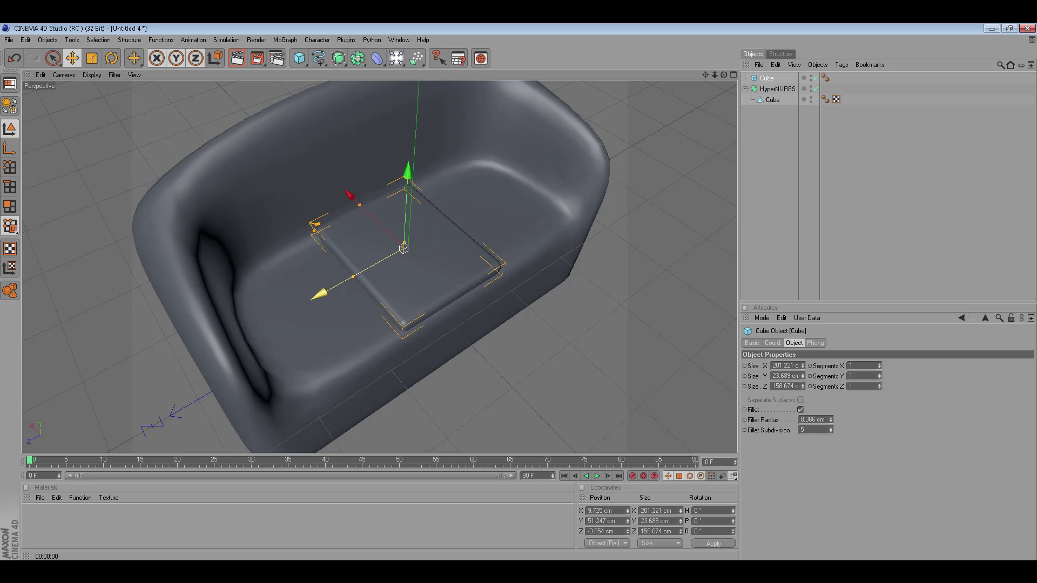
text(0)
key(Return)
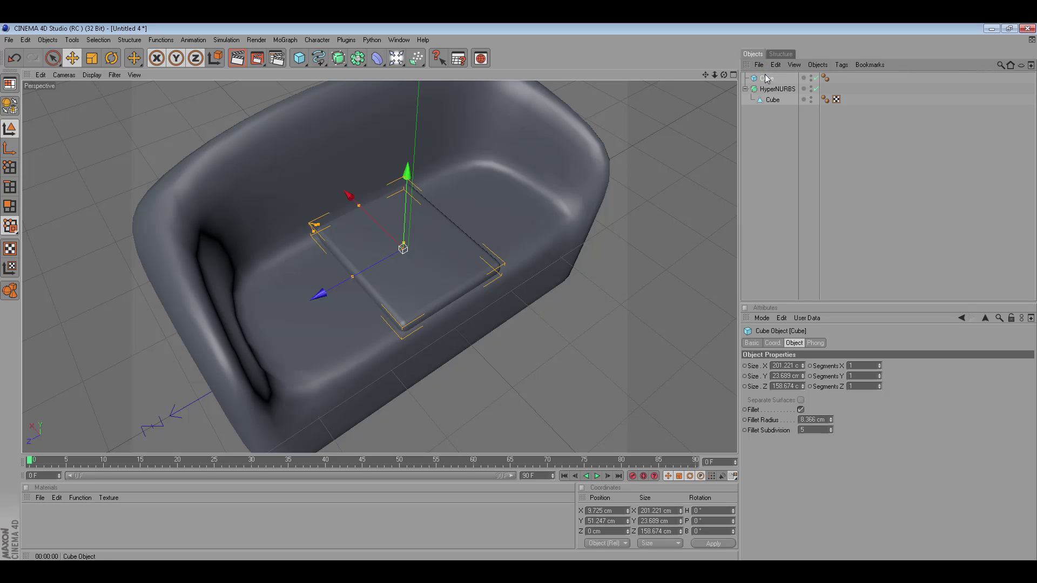
key(ctrl+v)
mouse_move(359, 268)
mouse_down()
mouse_move(427, 235)
mouse_move(413, 242)
mouse_up()
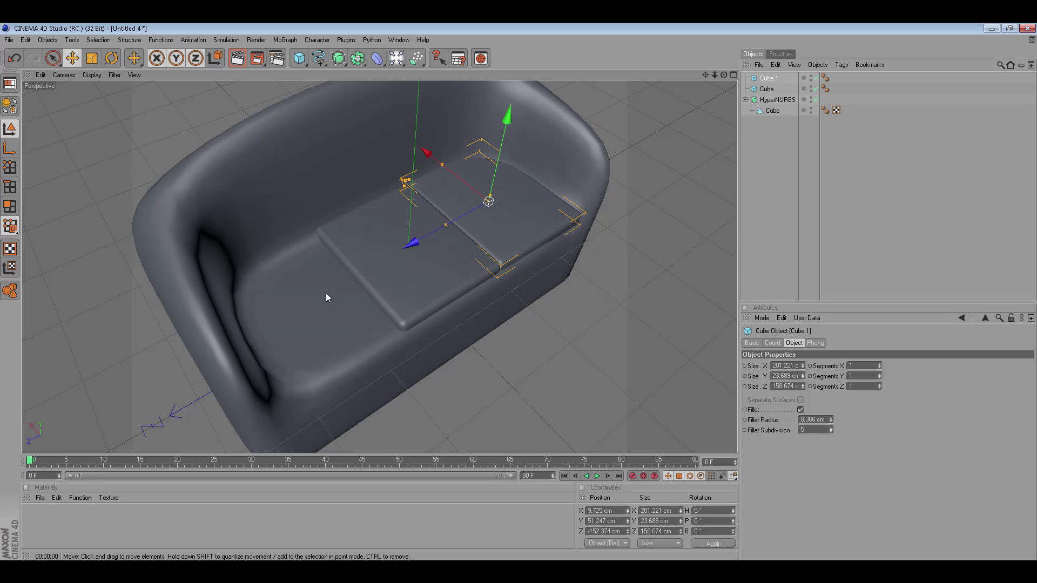
key(ctrl+v)
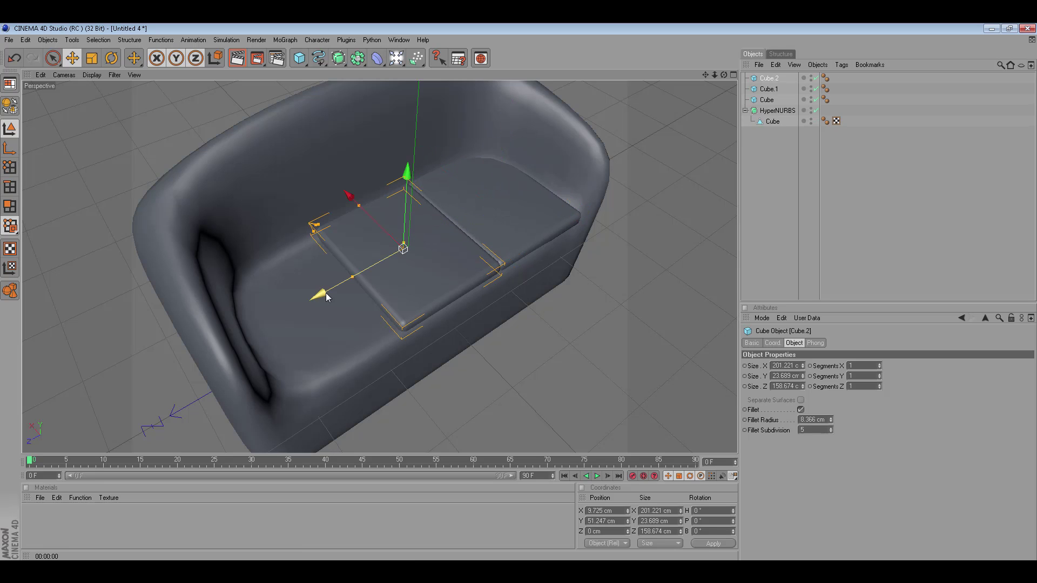
drag(326, 297, 205, 356)
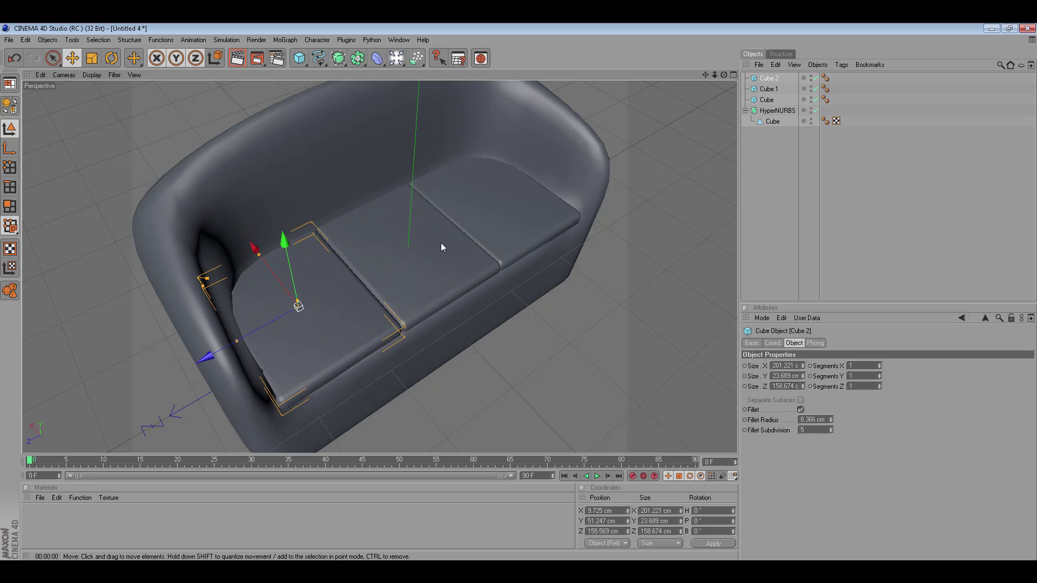
drag(723, 75, 709, 76)
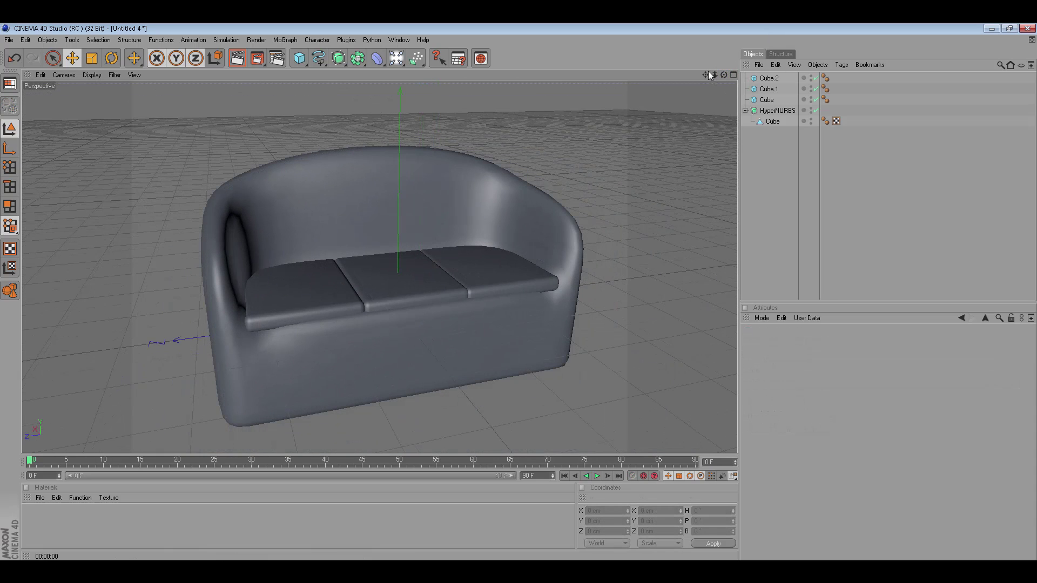